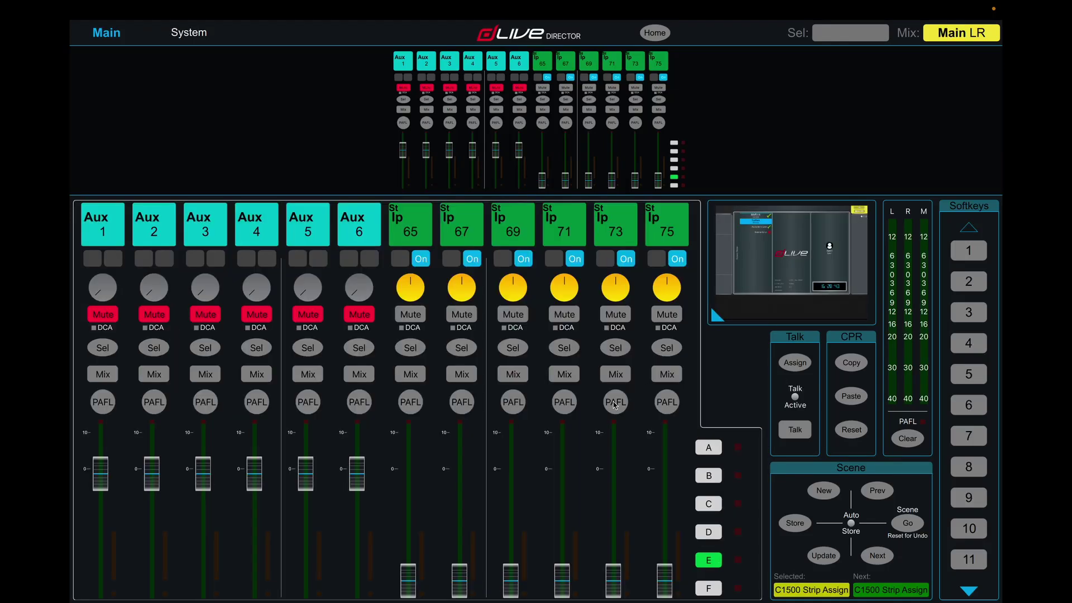
Step through fader banks A–D to reach Aux 1–6 and the DRUMS, CRUSH, INST, VOX groups
click(713, 449)
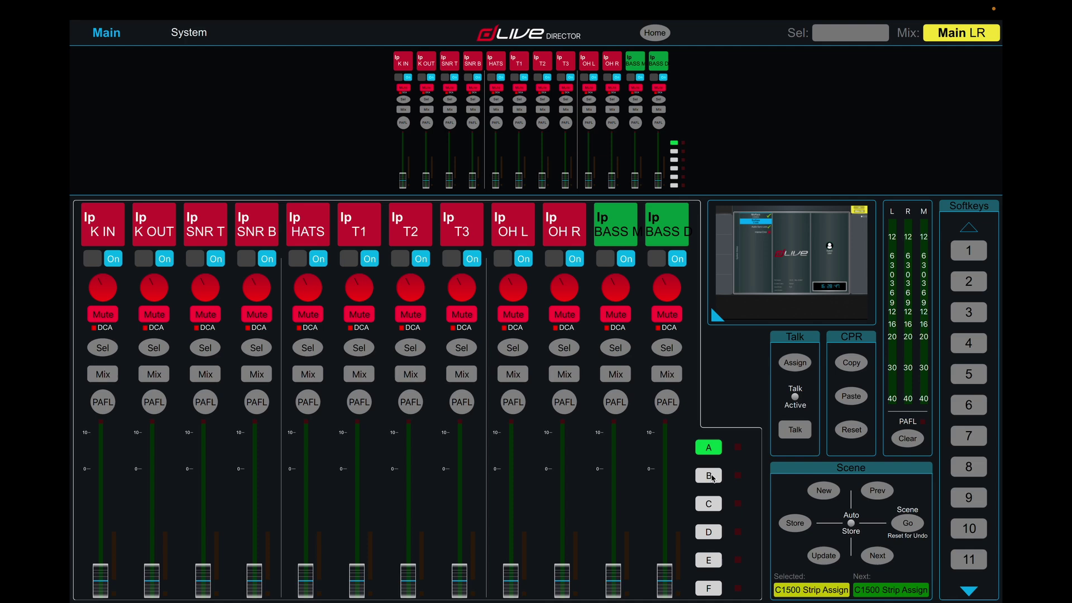
click(710, 476)
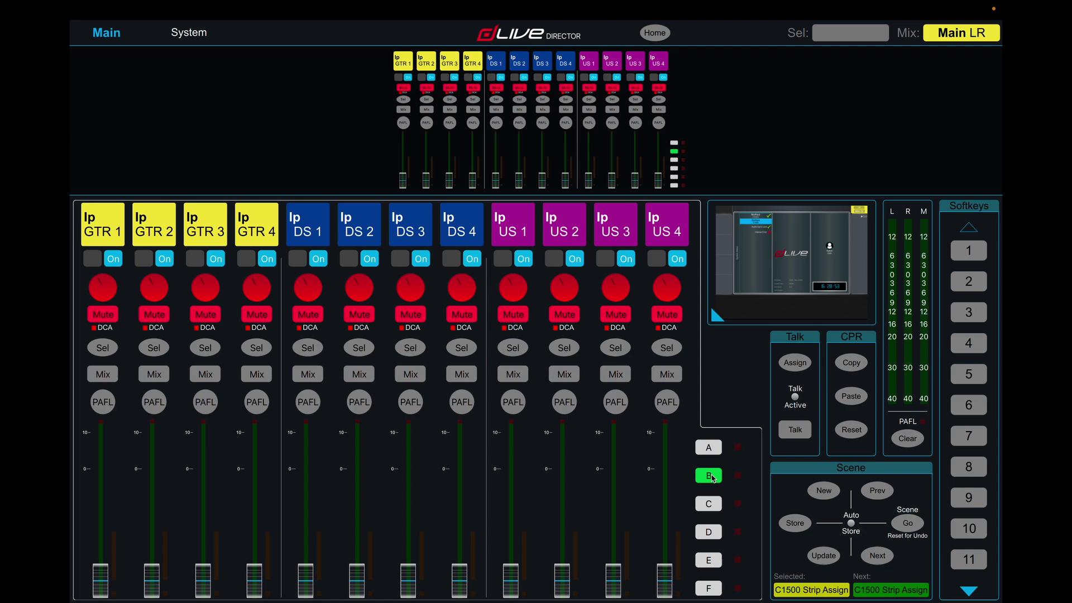
click(711, 504)
click(710, 533)
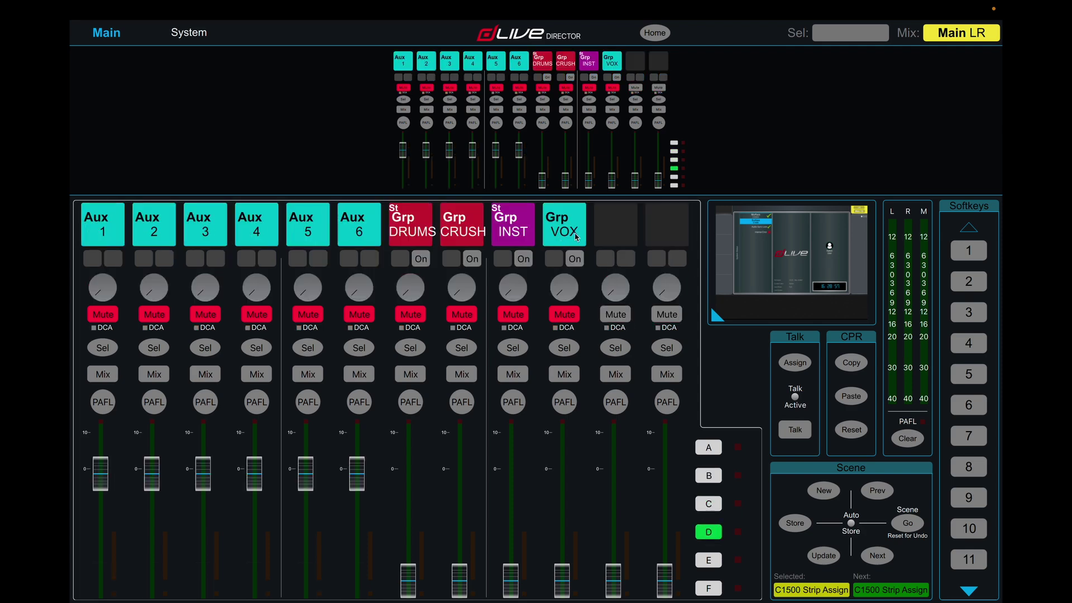
Expand System Status, then assign StGrp 3 to bank 1's first spacer after VOX and select it
click(814, 260)
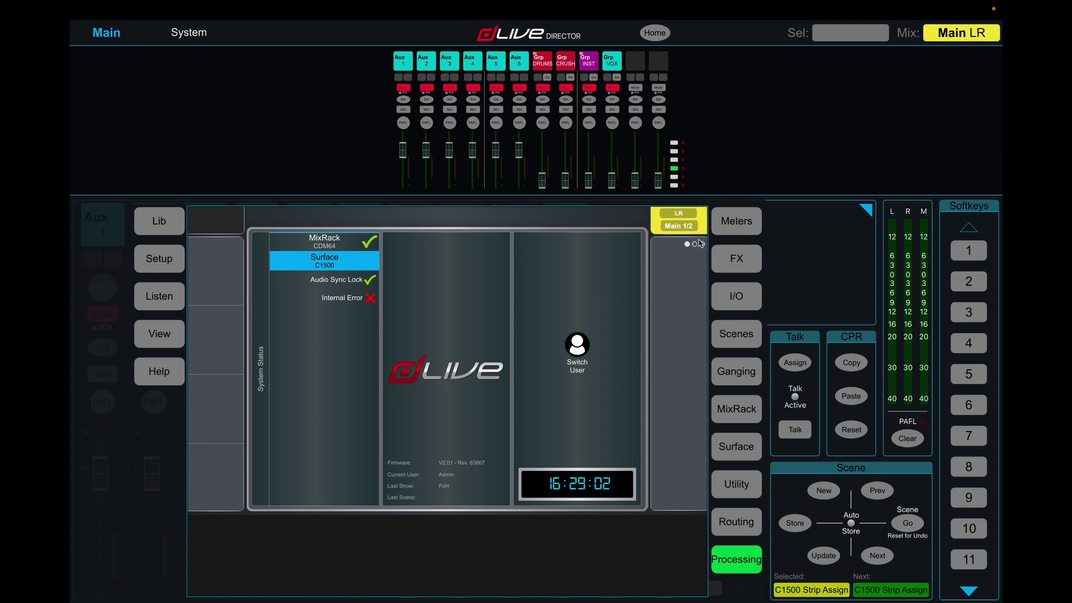
click(612, 66)
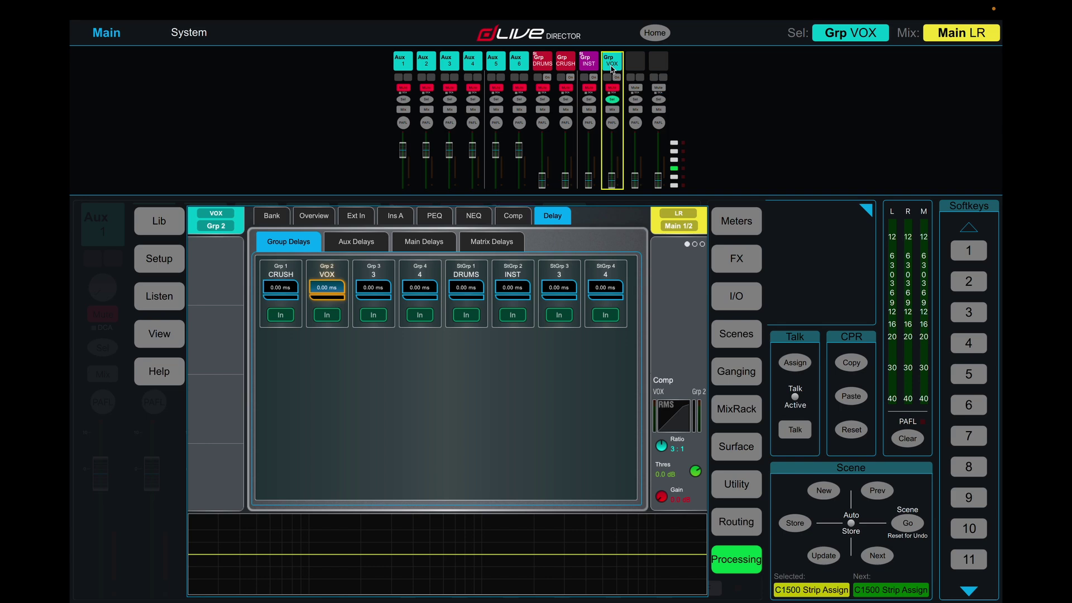
click(741, 450)
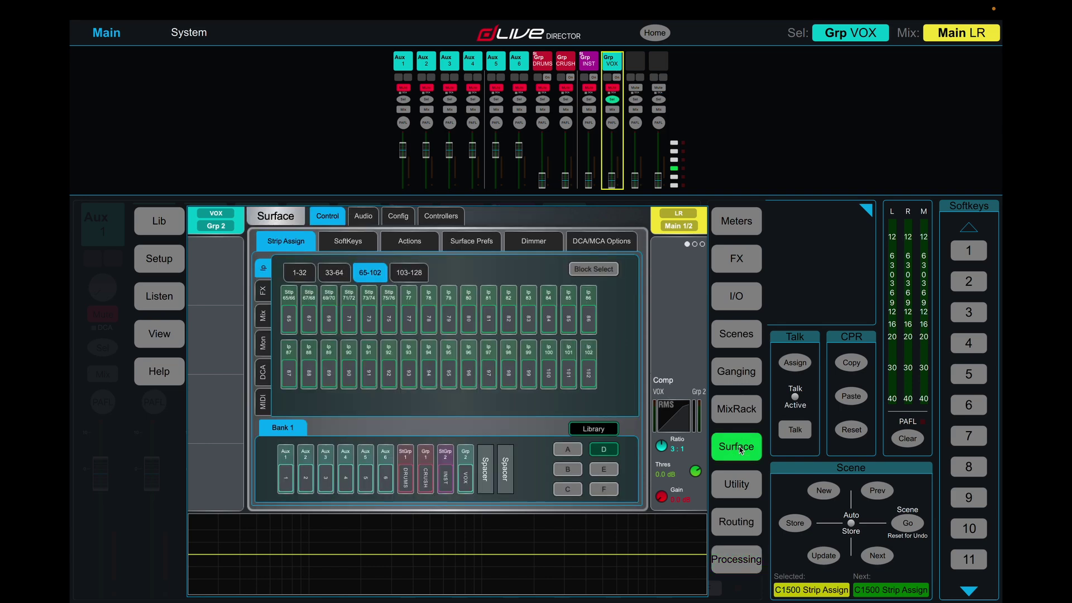
click(263, 313)
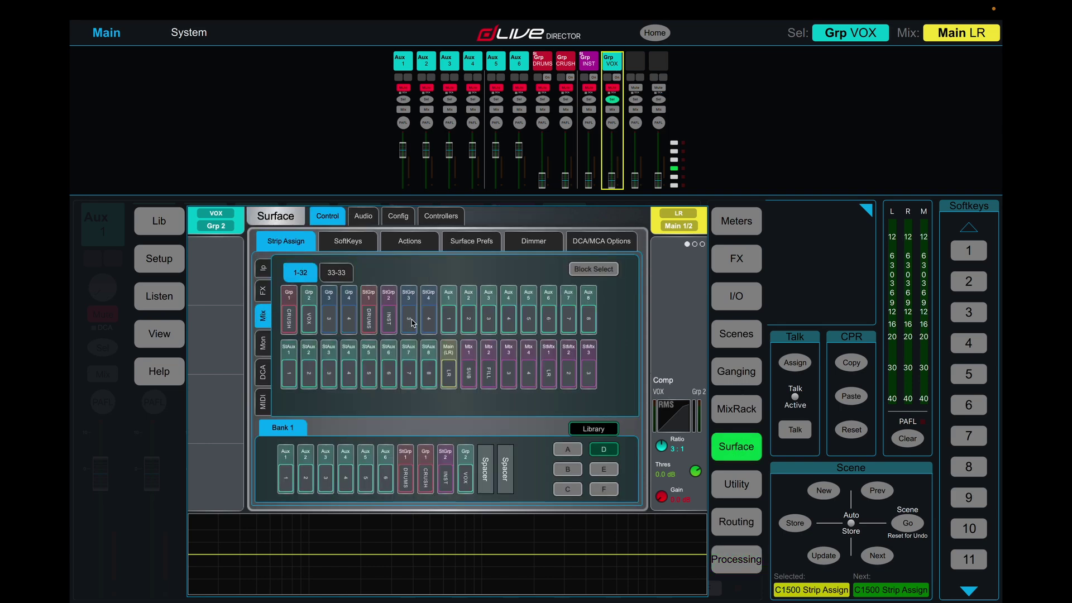
drag(413, 323, 485, 469)
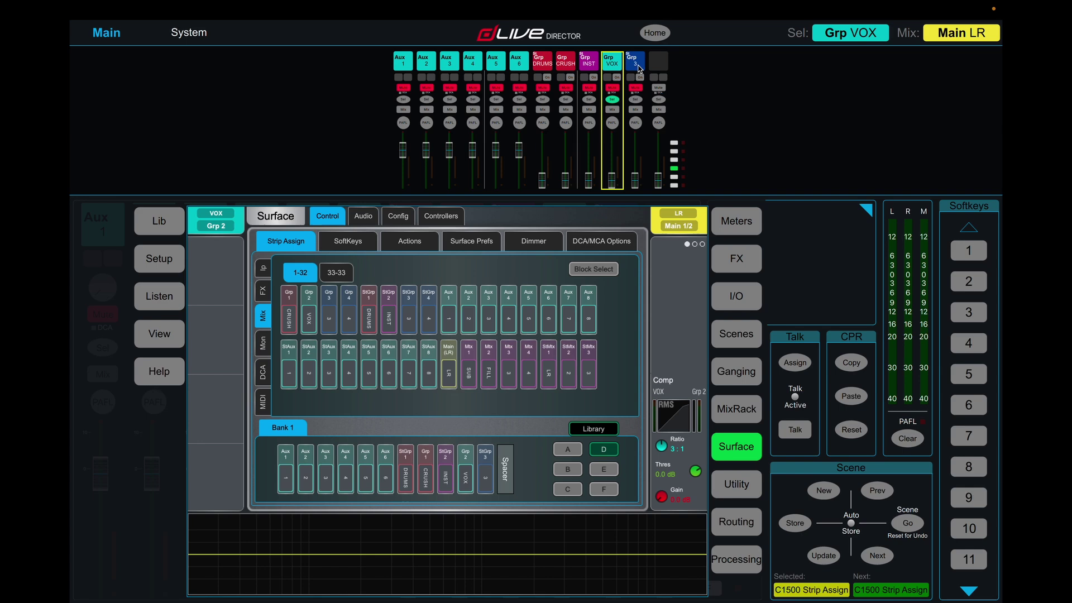
click(640, 68)
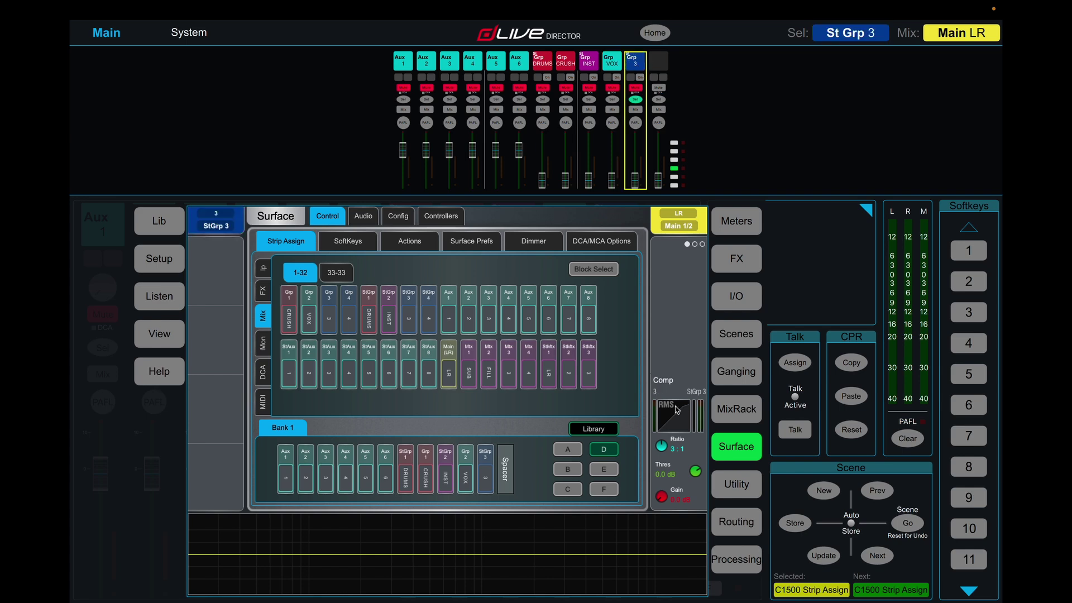
Review StGrp 3's FX Return, DCA and Mute Group routing, ending on the Input routing grid
click(743, 528)
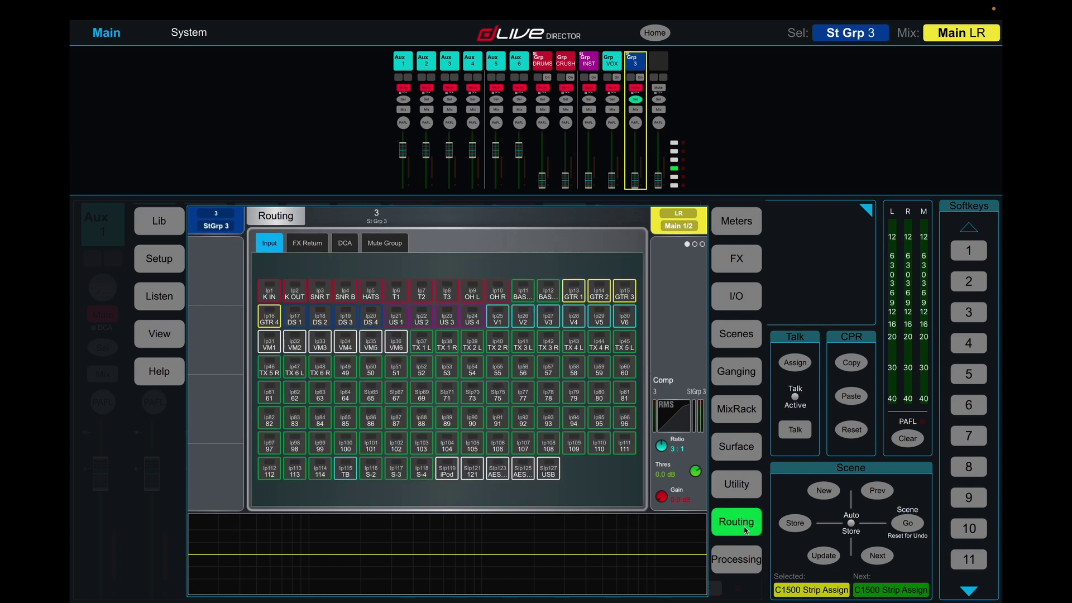
click(300, 247)
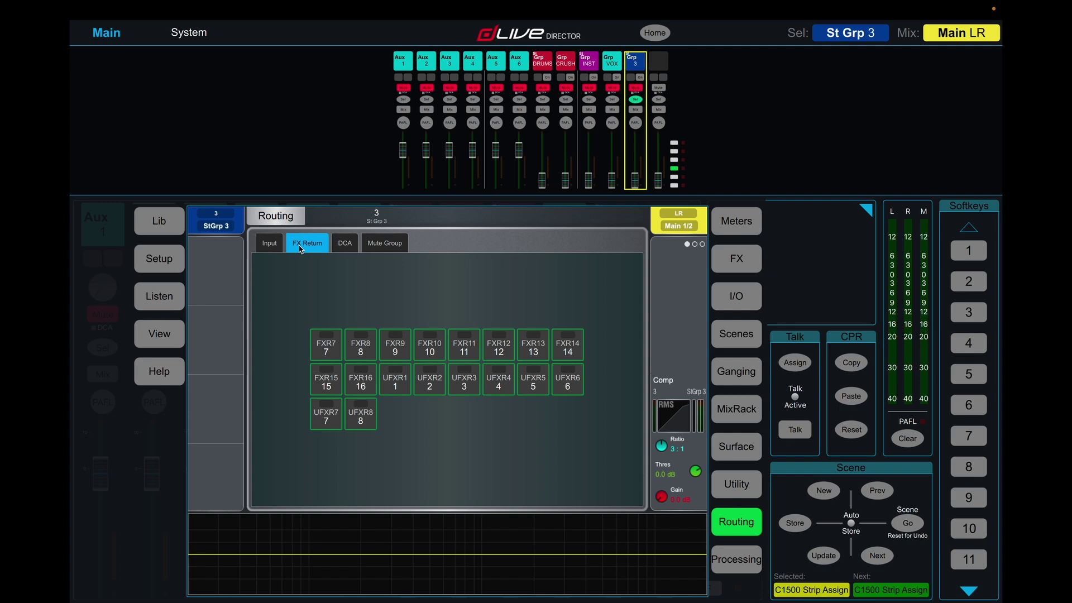
click(355, 246)
click(308, 244)
click(270, 245)
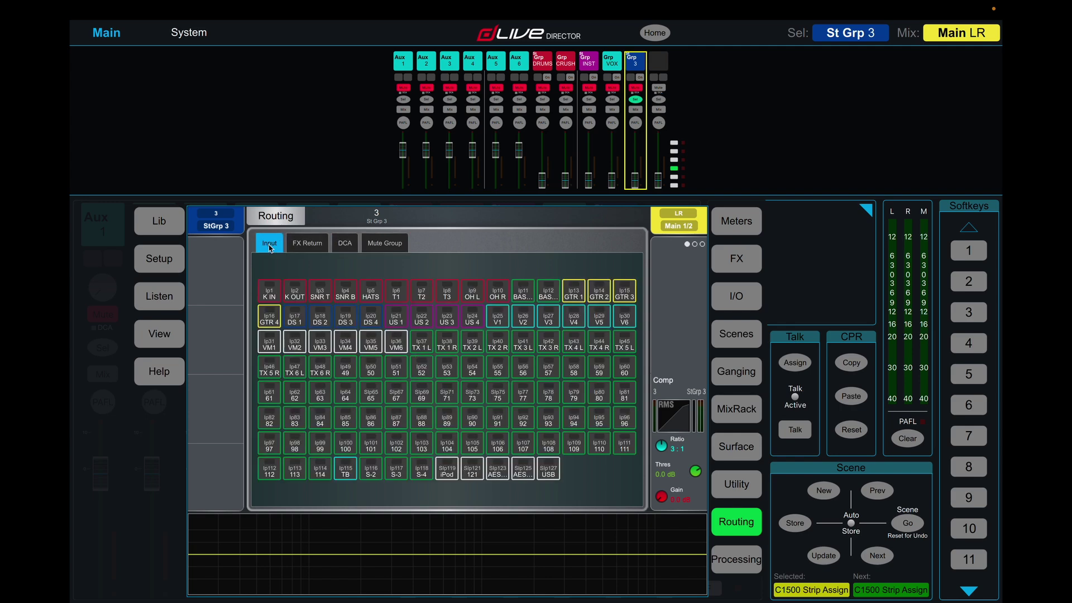
click(310, 244)
click(351, 245)
click(400, 245)
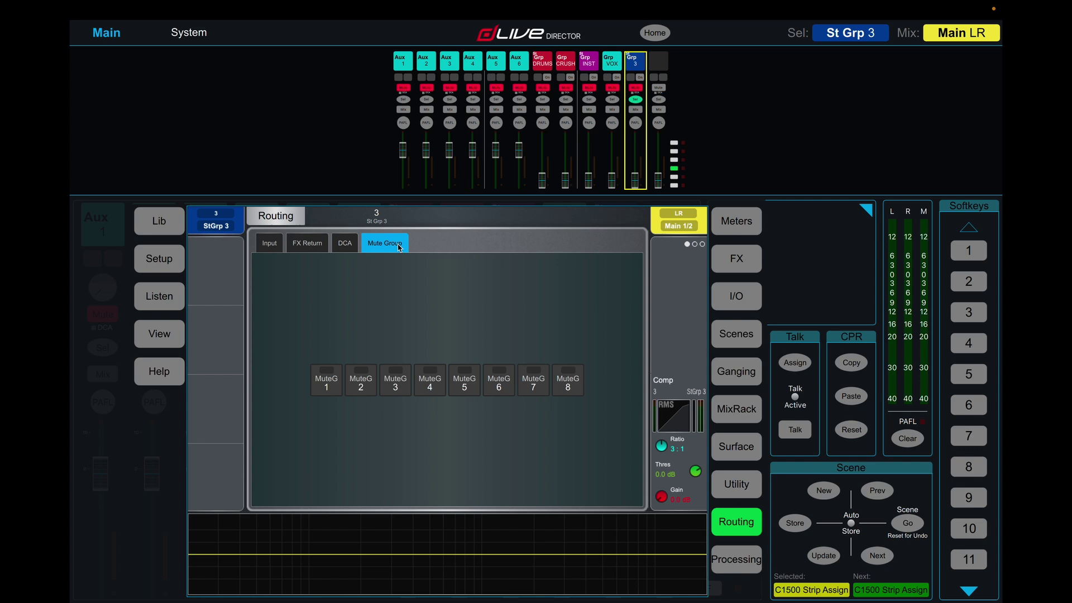
click(270, 245)
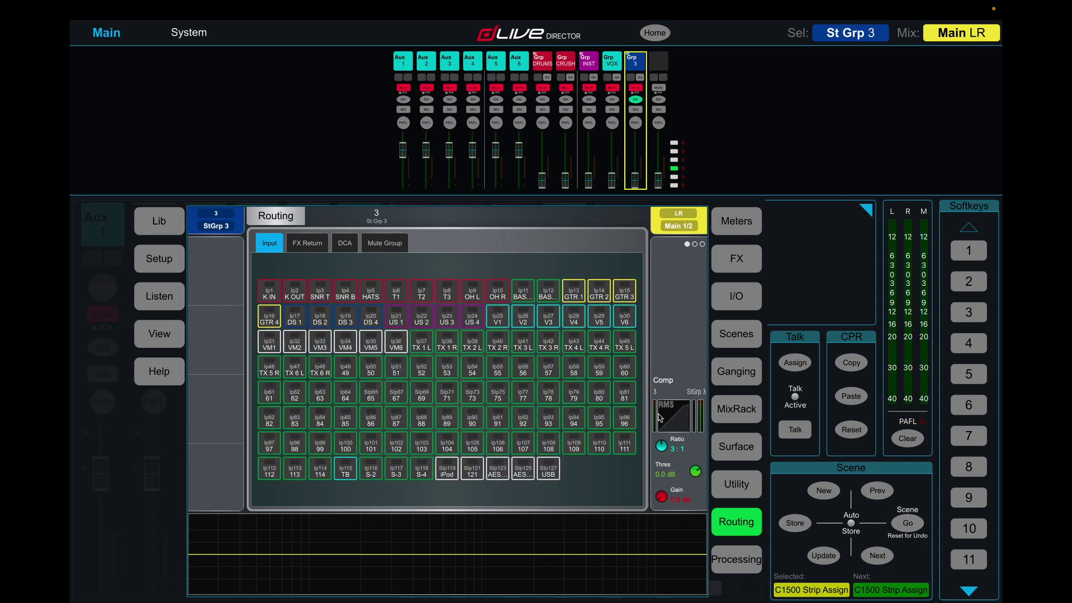
Assign StAux 1 to bank 1's empty slot and rename it BND THRU
click(748, 449)
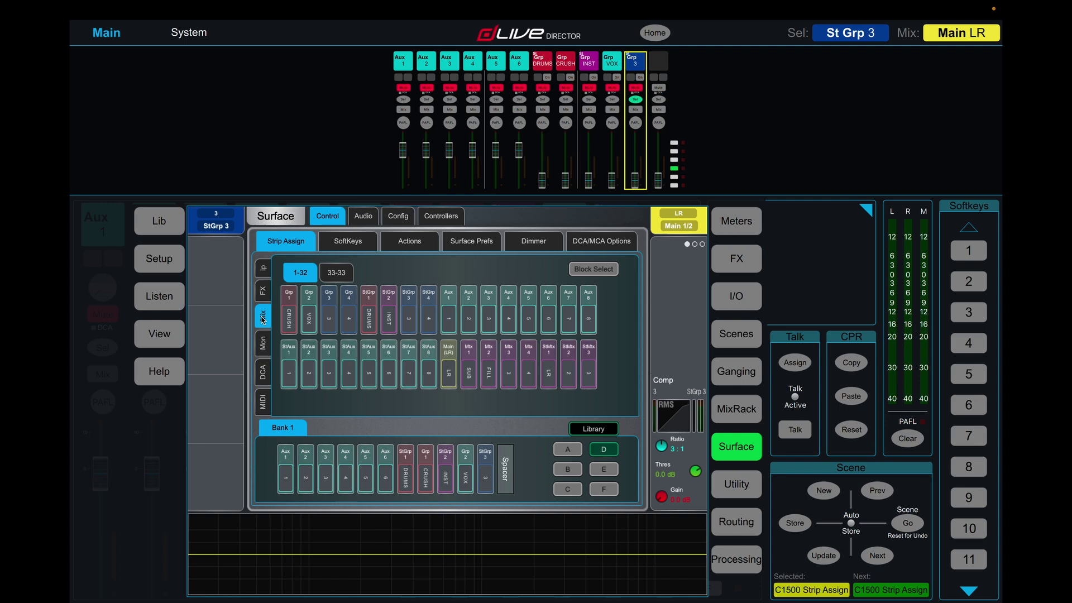
drag(290, 371, 509, 451)
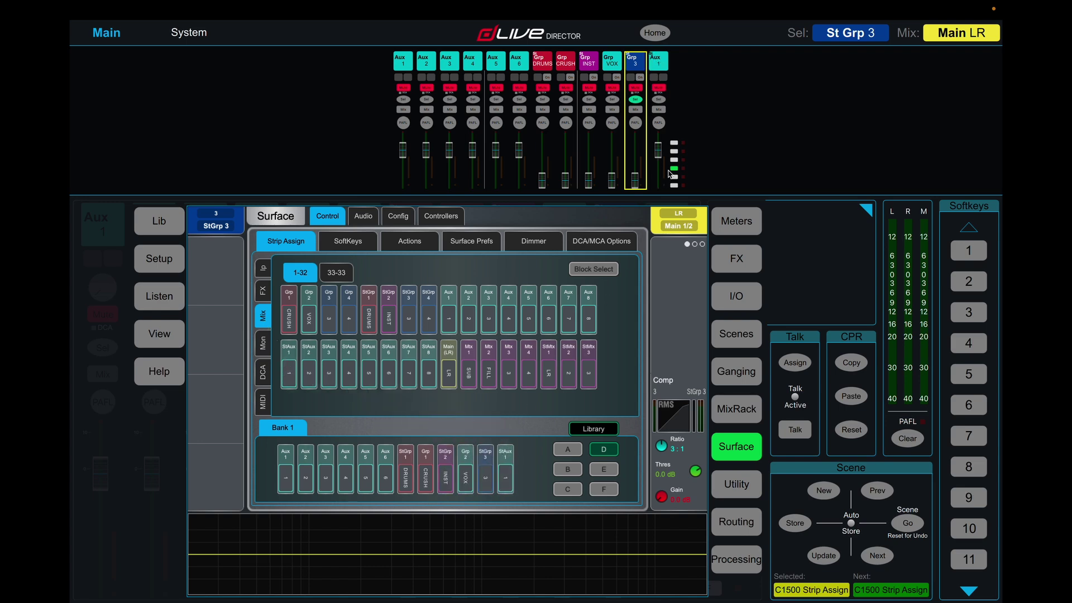
click(660, 100)
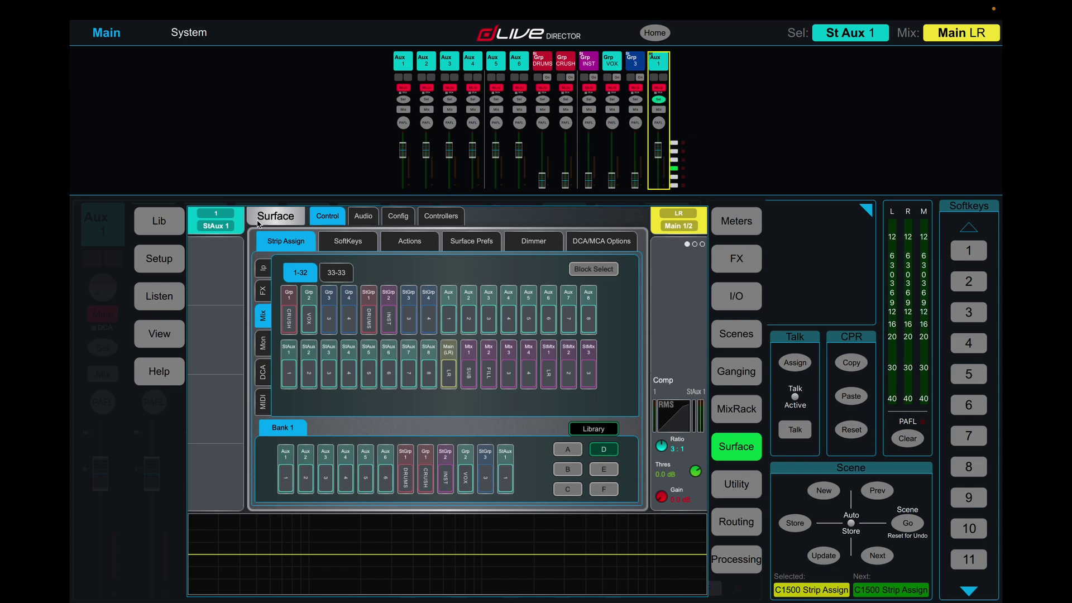
click(217, 221)
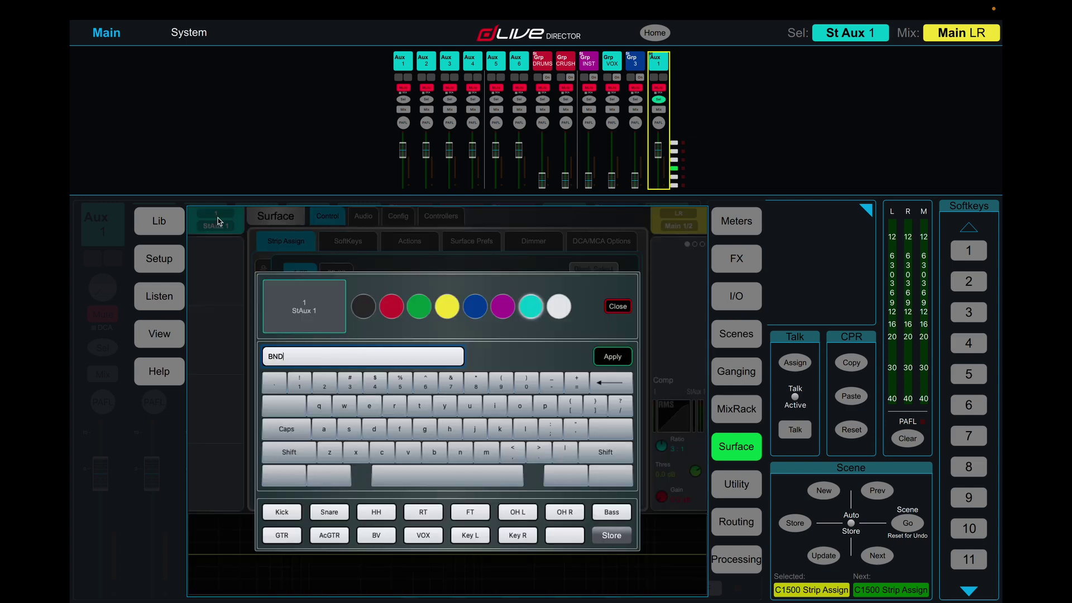
key(Return)
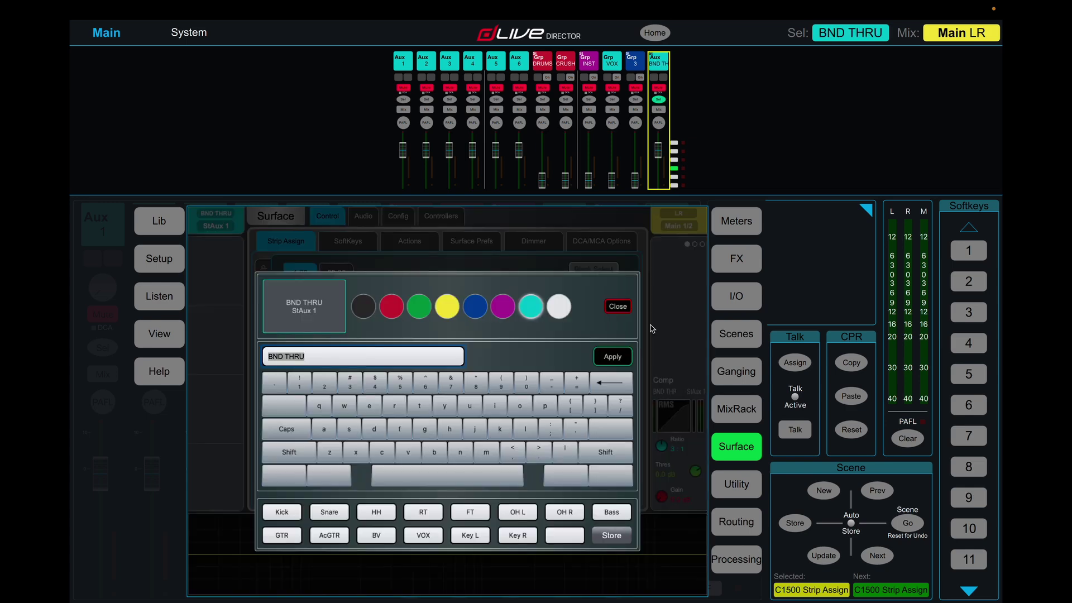
click(618, 308)
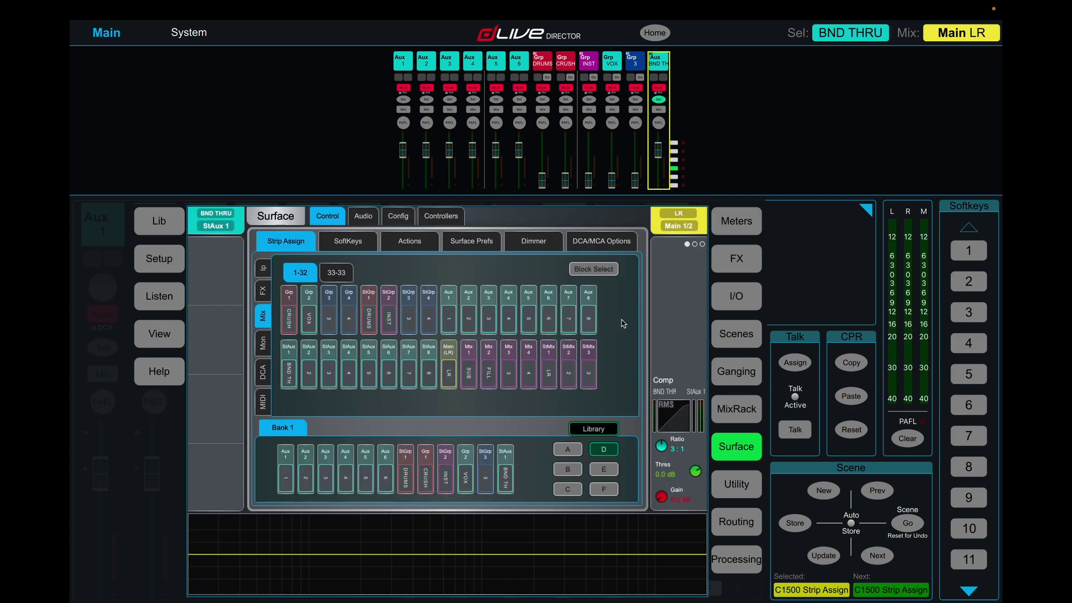
Set BND THRU's CRUSH, DRUMS and INST group sends to 0 dB, post-fader
click(743, 526)
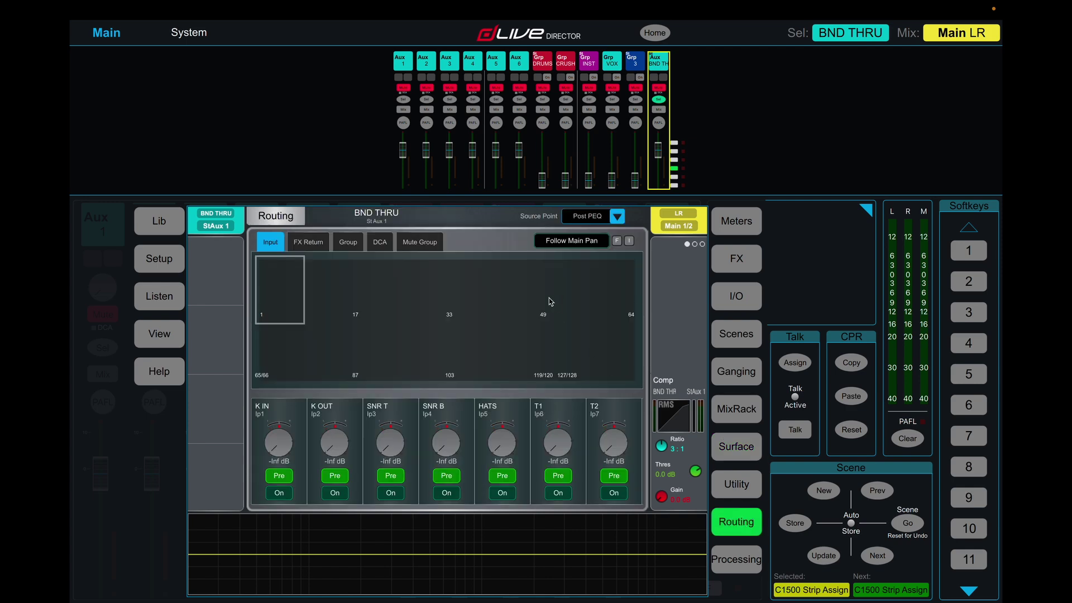
click(347, 244)
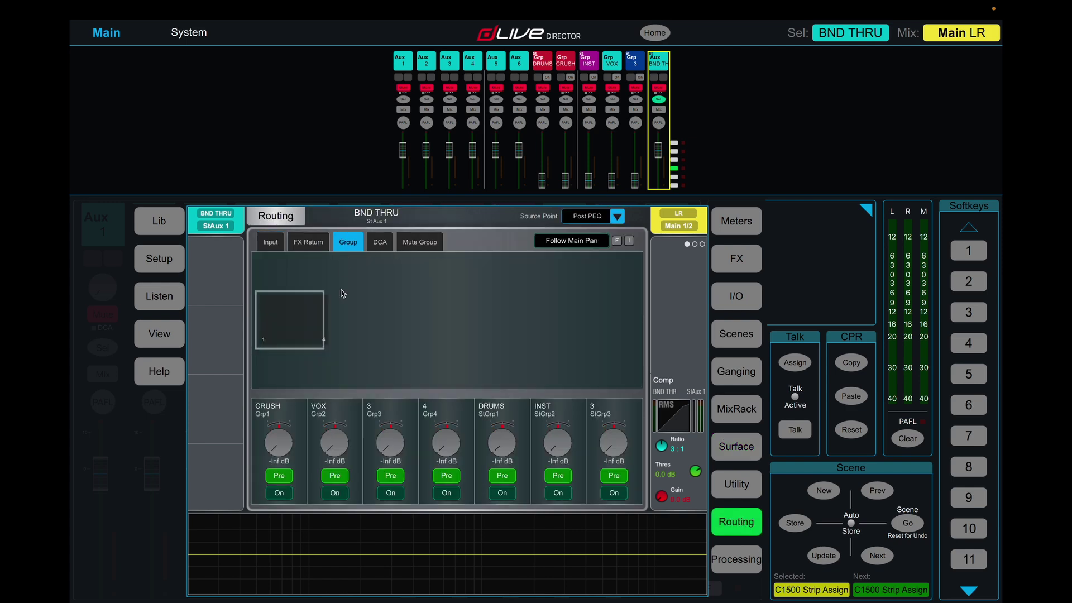
click(283, 478)
double_click(283, 464)
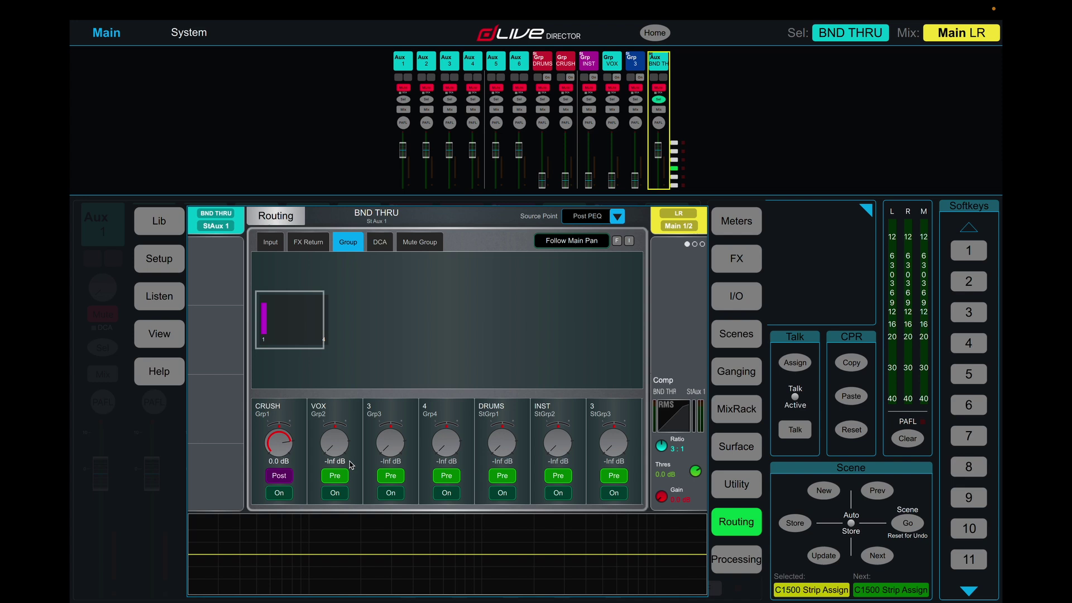
double_click(512, 463)
click(509, 476)
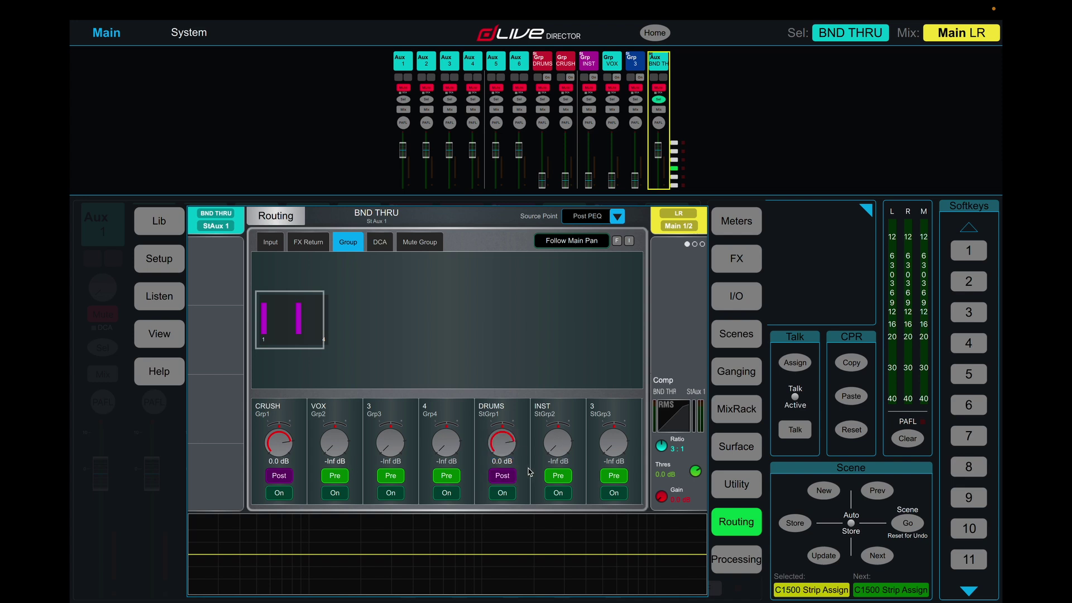
double_click(562, 468)
click(565, 478)
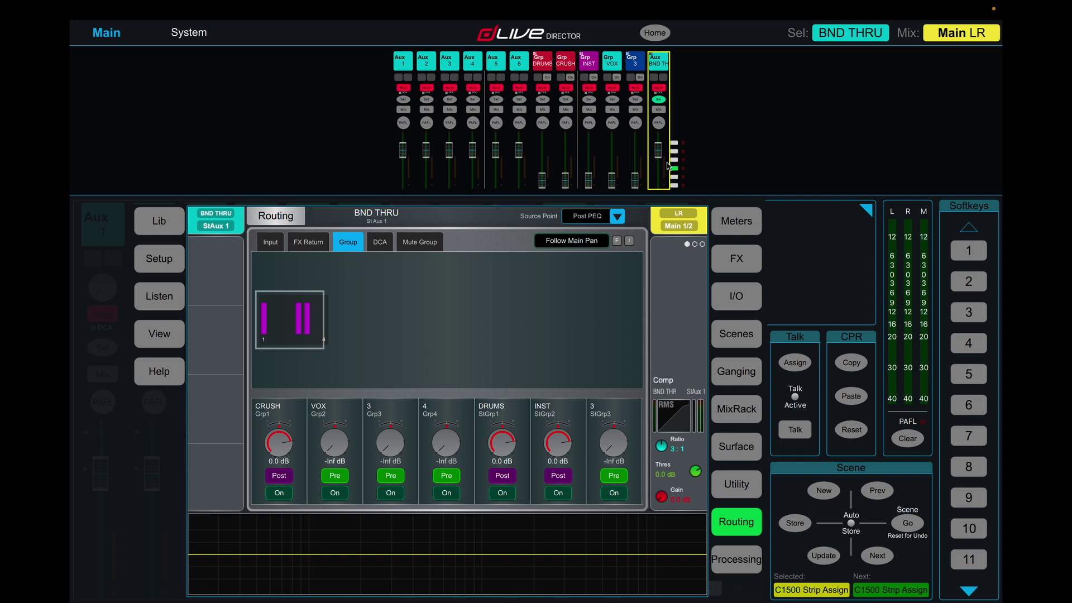
Set stereo group 3's external input source to Stereo Aux 1 and apply it
click(637, 65)
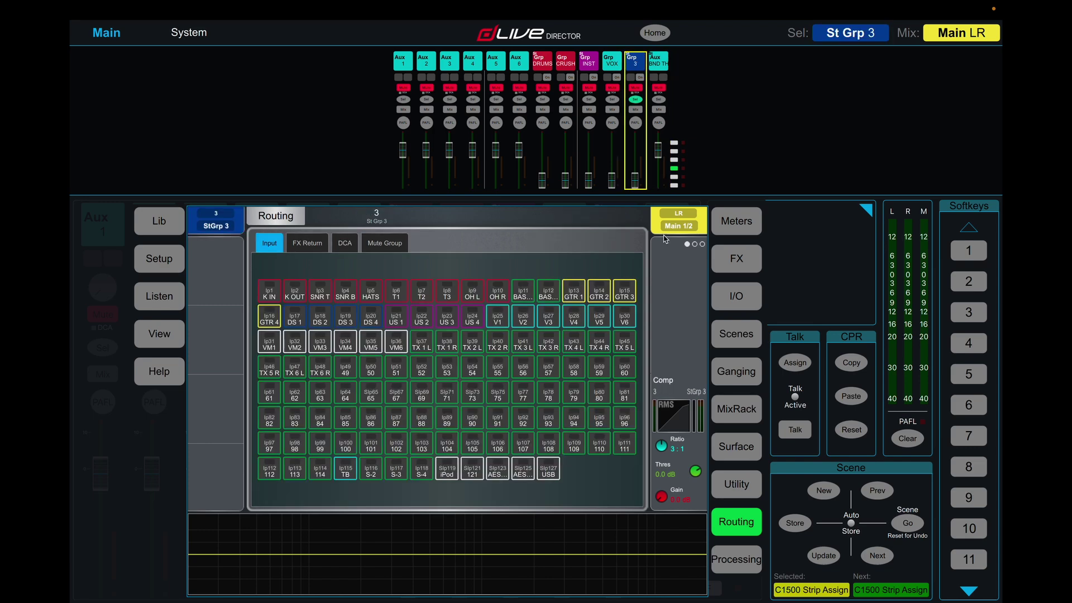
click(742, 566)
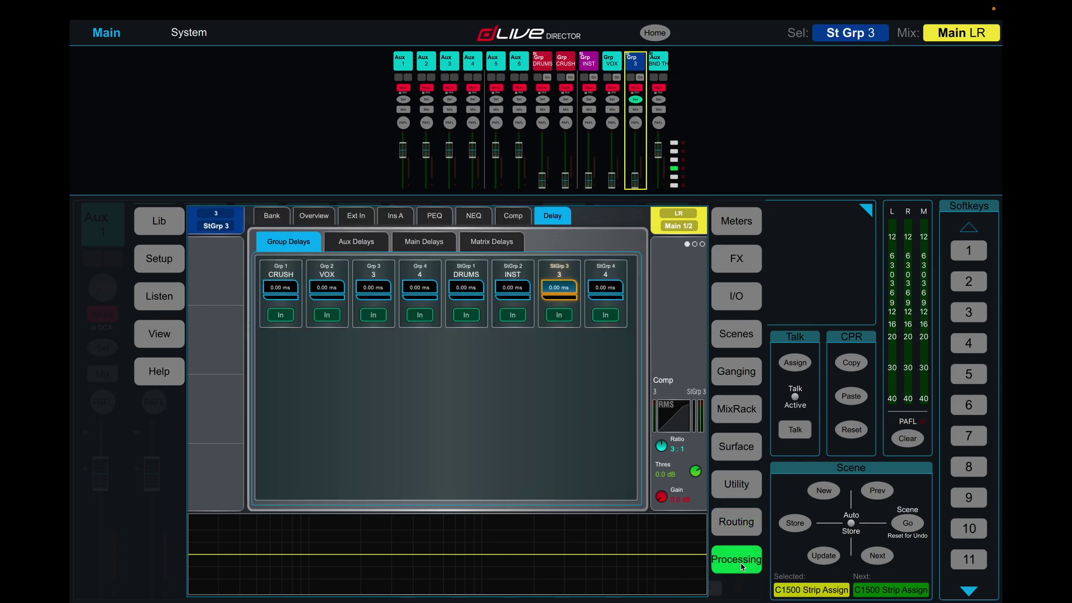
click(354, 221)
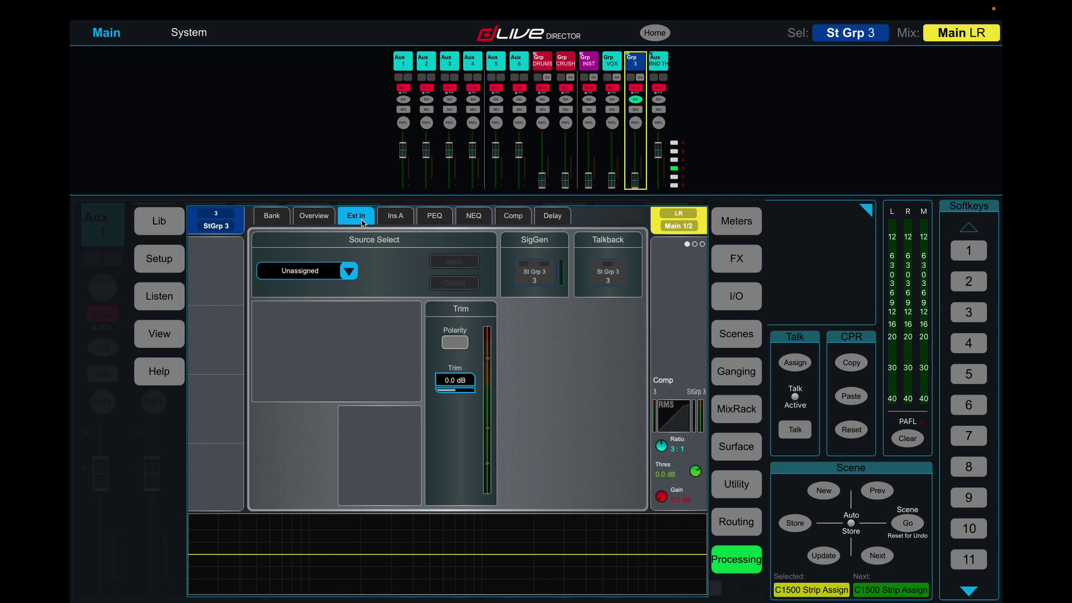
click(349, 272)
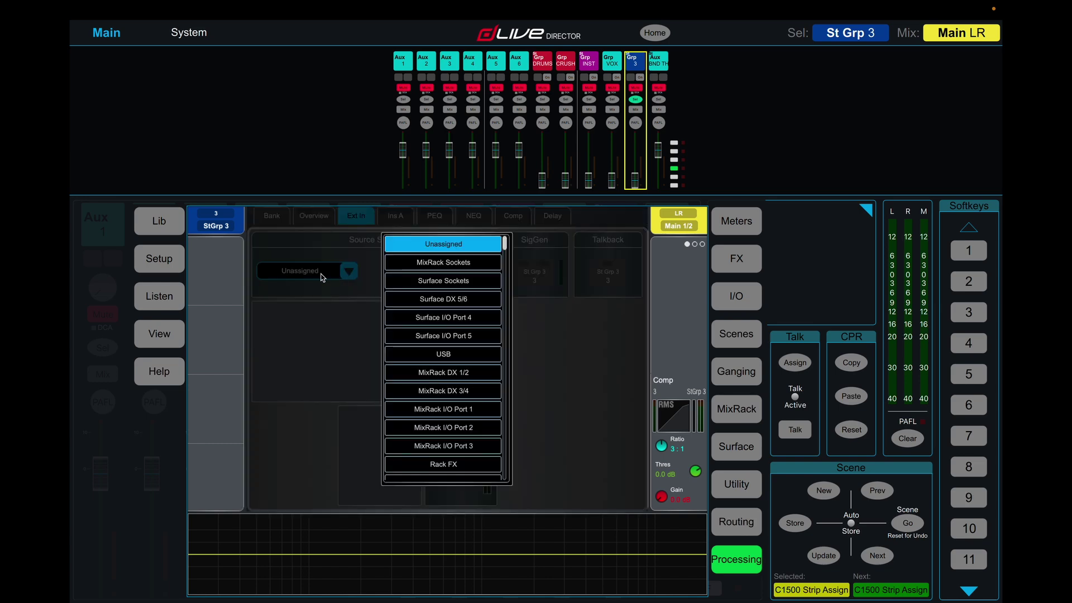
scroll(460, 478, down, 10)
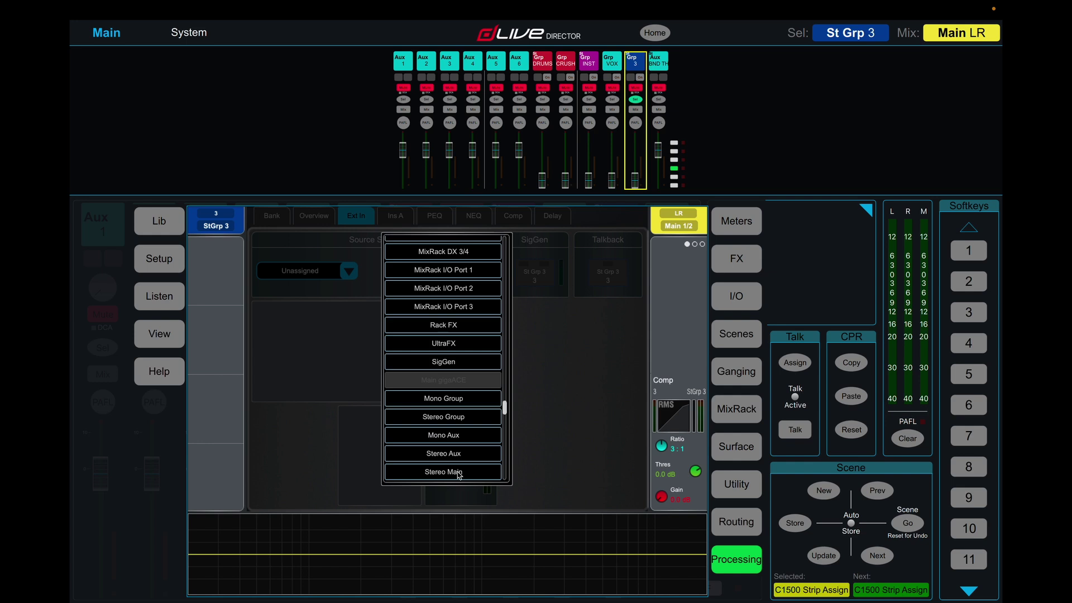
click(455, 400)
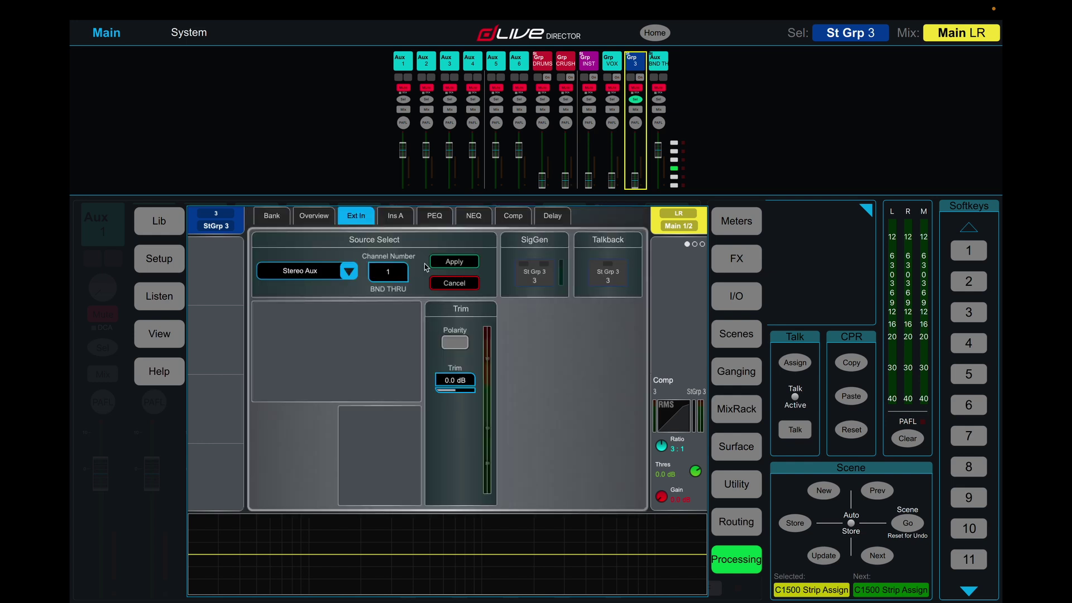
click(455, 262)
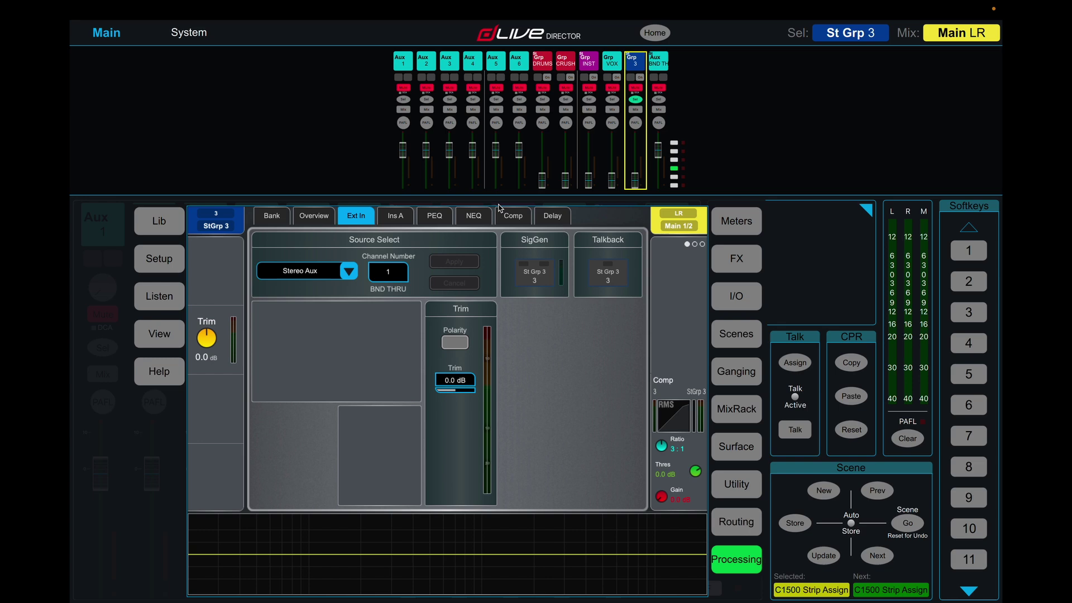
Check the DRUMS, CRUSH, VOX, INST and BND THRU strips, then open StGrp 3's Insert A page
click(540, 66)
click(565, 62)
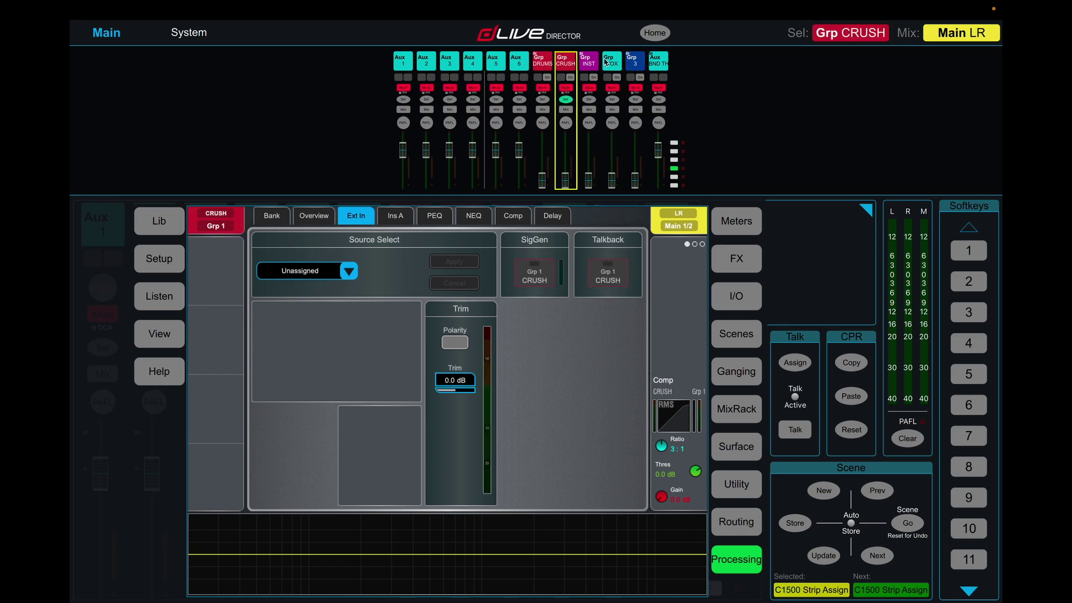
click(612, 62)
click(597, 62)
click(562, 63)
click(542, 64)
click(662, 65)
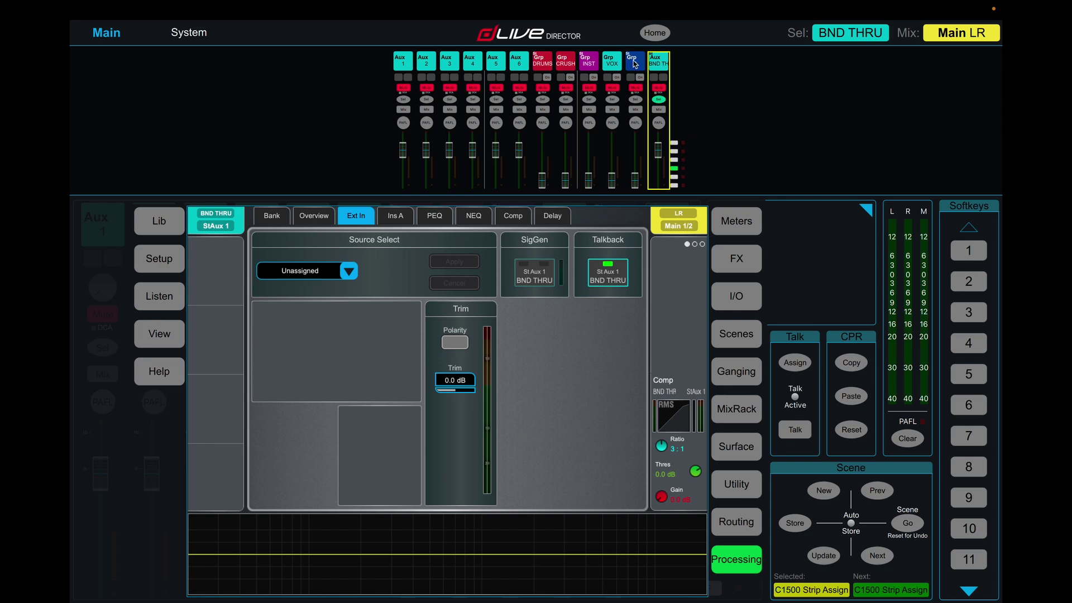
click(635, 64)
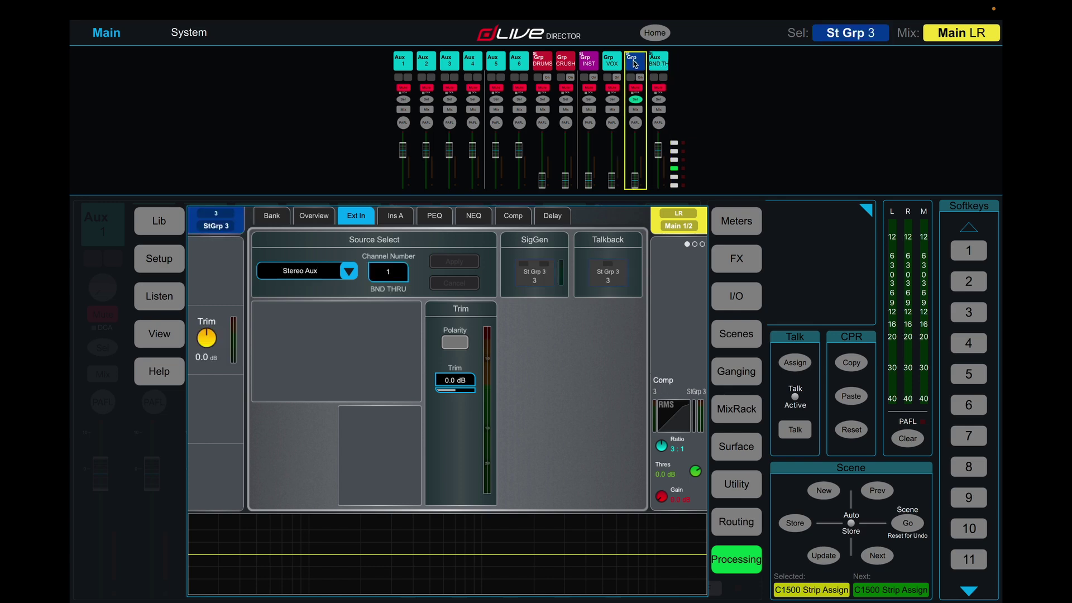
click(396, 216)
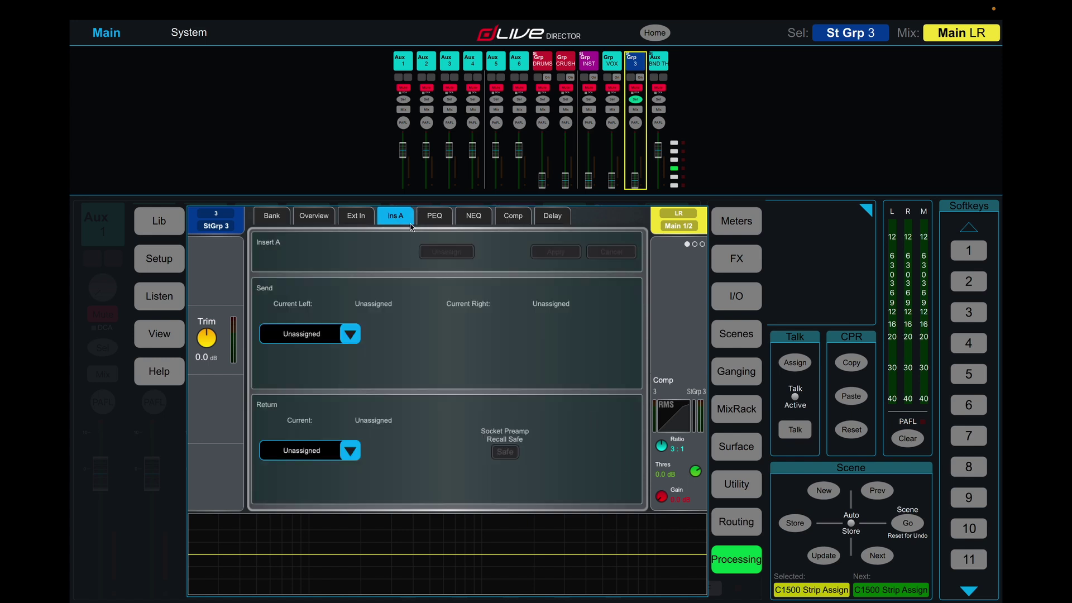
Assign Dyn8 3/4 as group 3's Insert A send and return
click(352, 332)
click(424, 266)
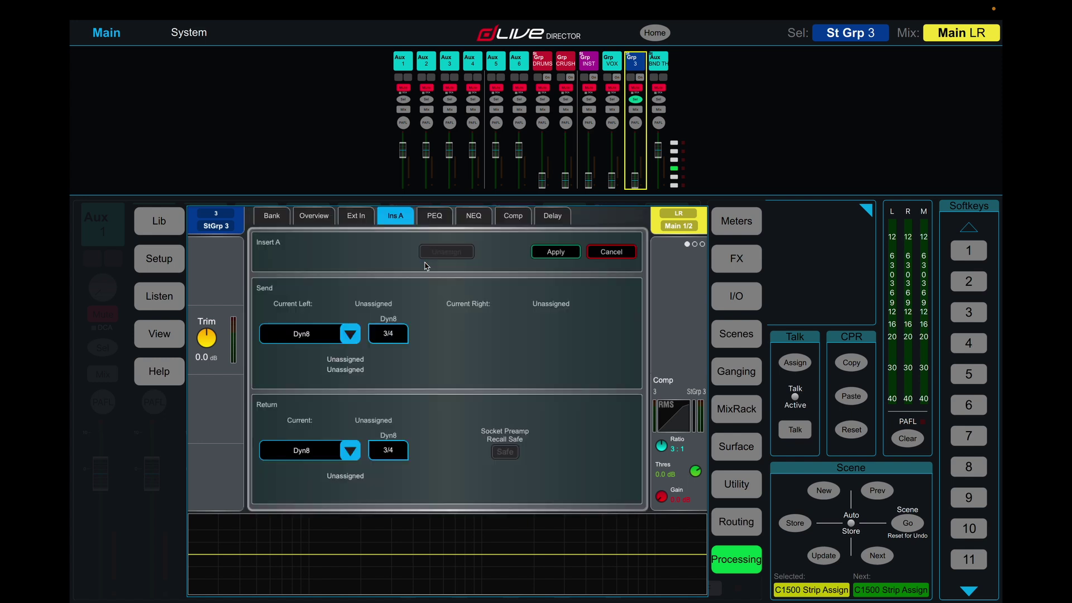
click(561, 258)
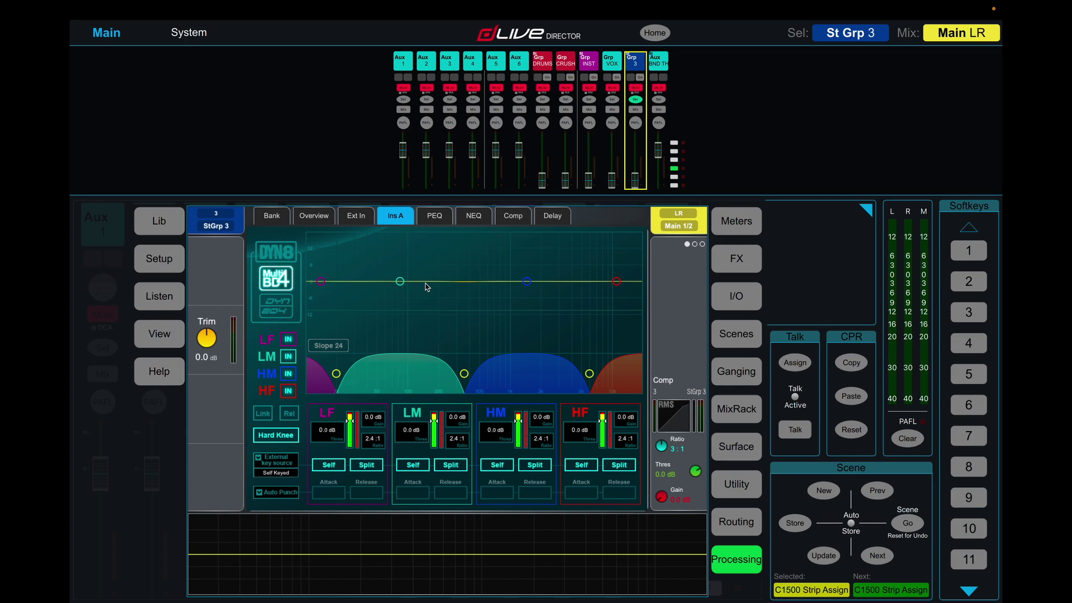
Set the Dyn8's external key source to the mono VOX group
click(278, 463)
click(489, 288)
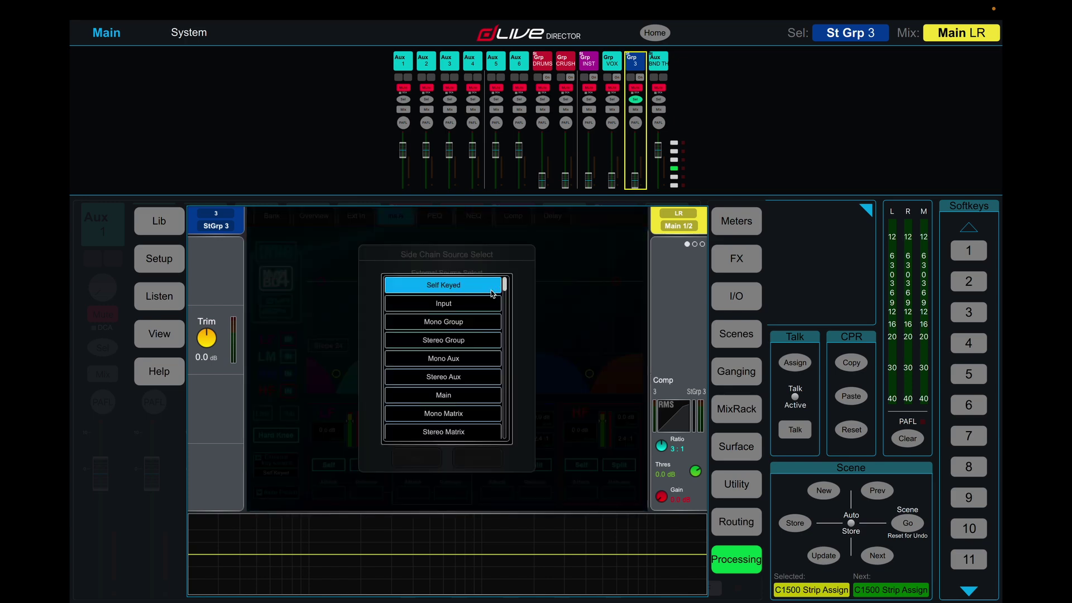
click(466, 360)
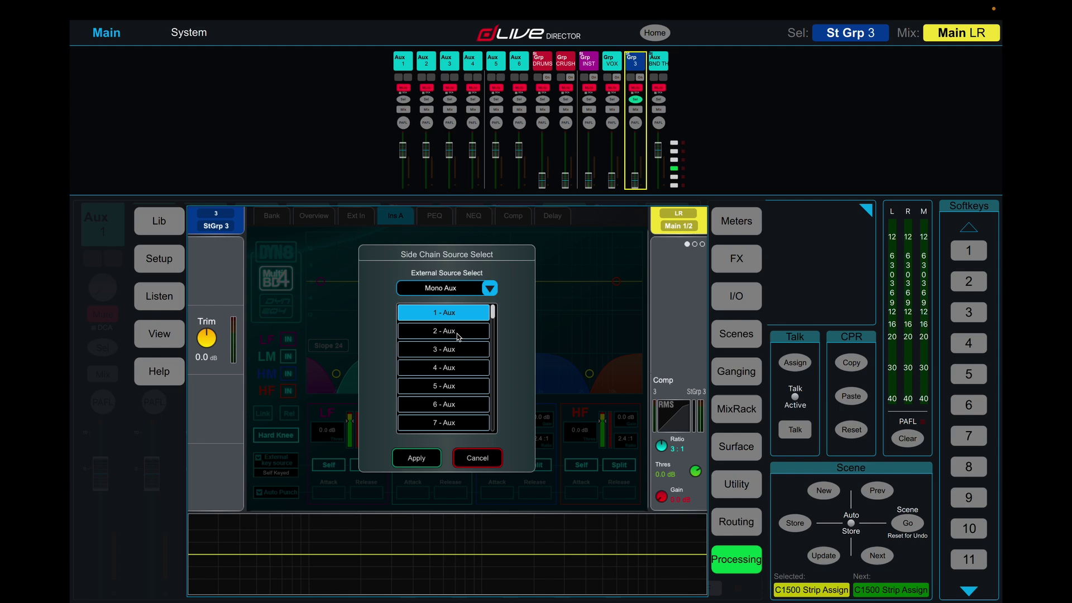
scroll(461, 357, down, 2)
scroll(461, 358, up, 2)
click(490, 288)
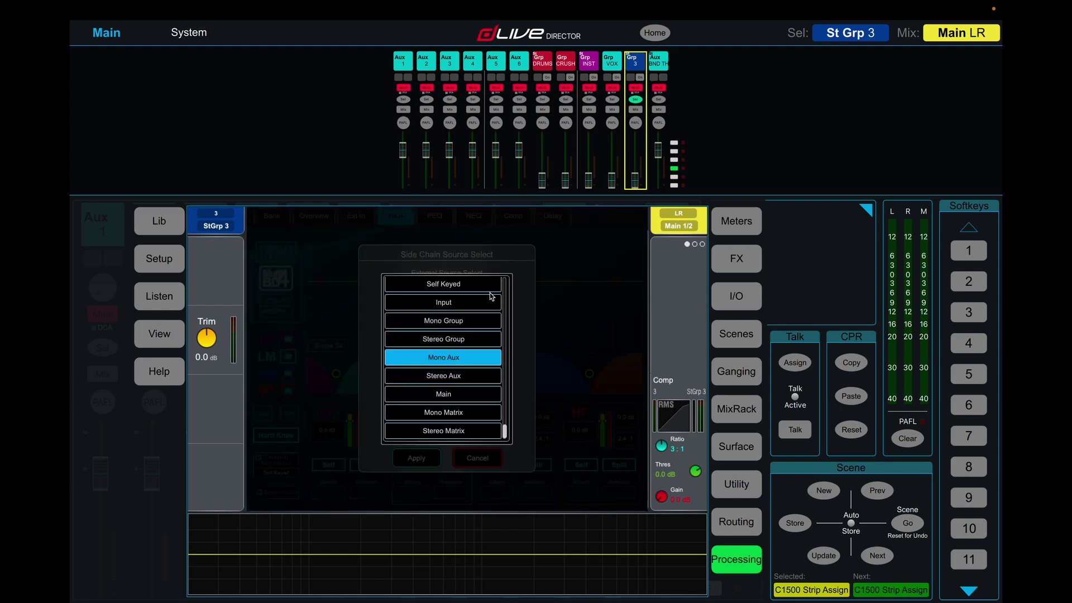
click(459, 322)
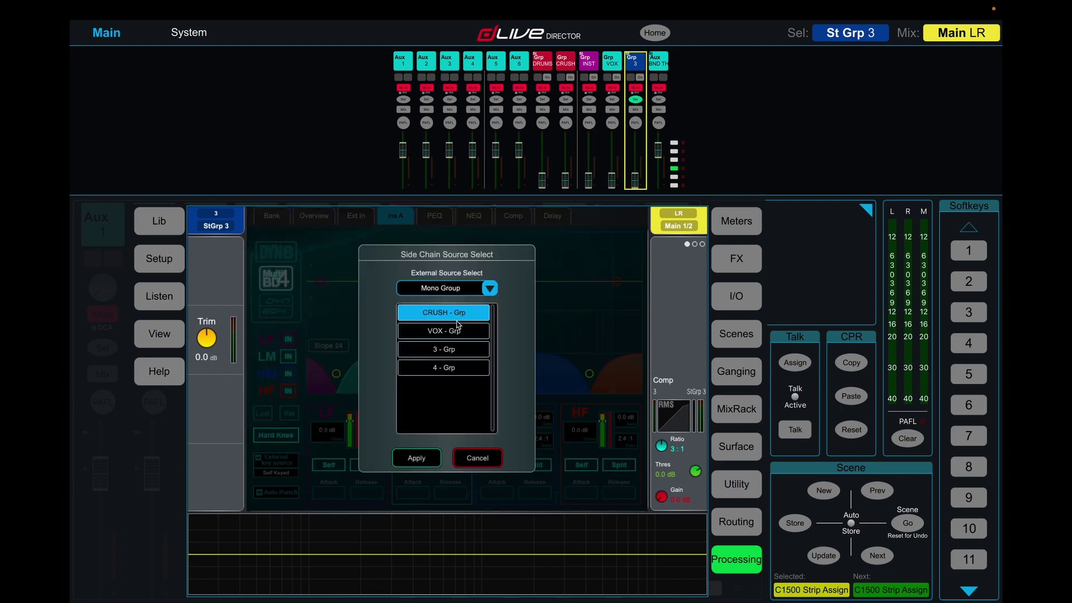
click(450, 334)
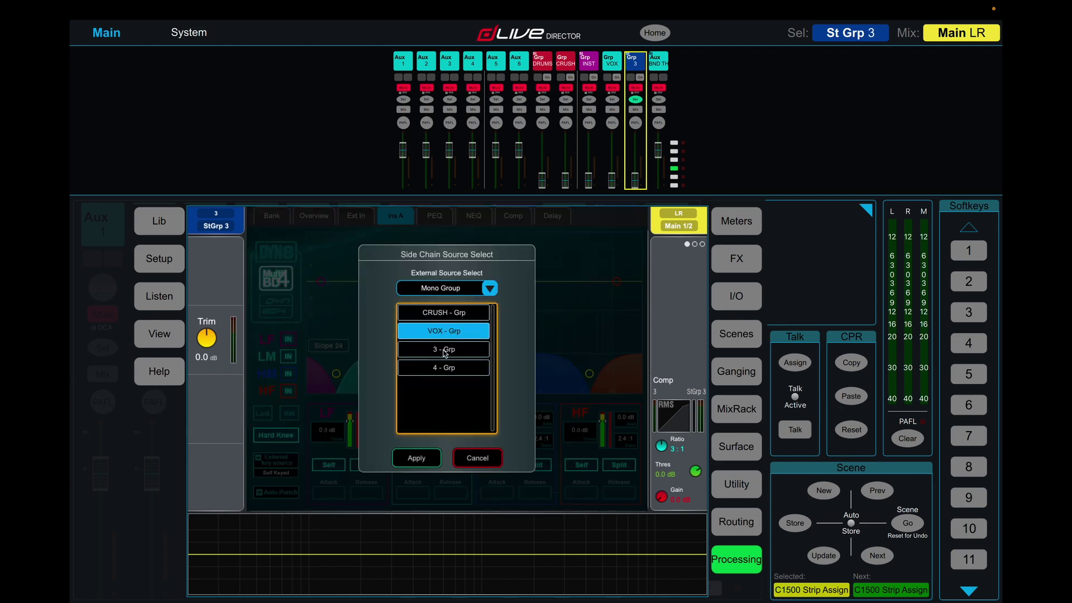
click(420, 456)
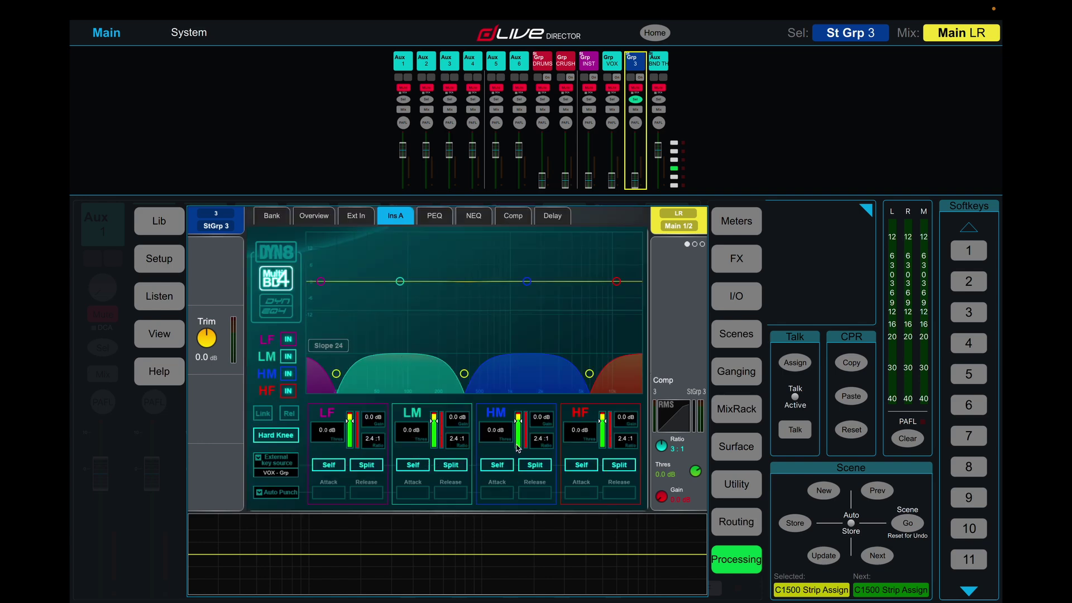
Move crossovers to 1.20 kHz and about 6.39 kHz, and key the HM band externally at -4.5 dB threshold
click(477, 376)
drag(478, 376, 518, 375)
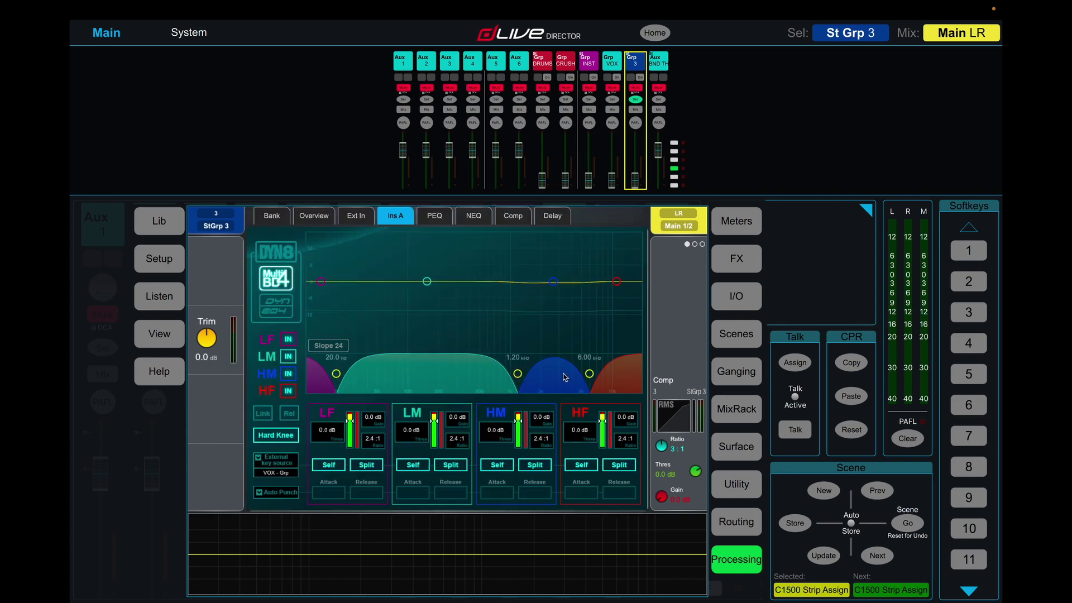
drag(589, 374, 589, 373)
click(497, 465)
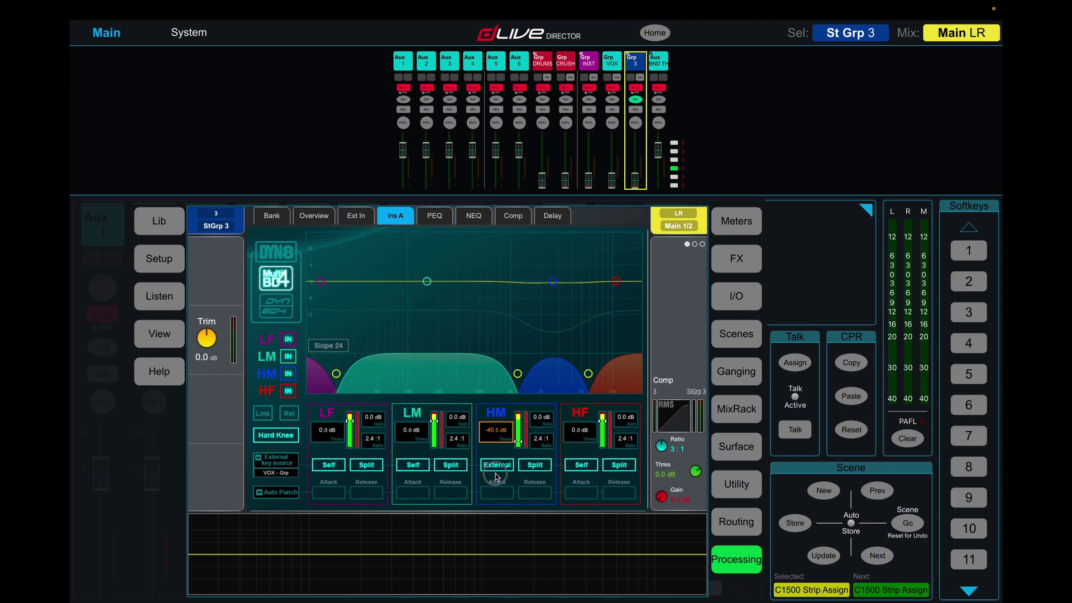
scroll(495, 441, down, 5)
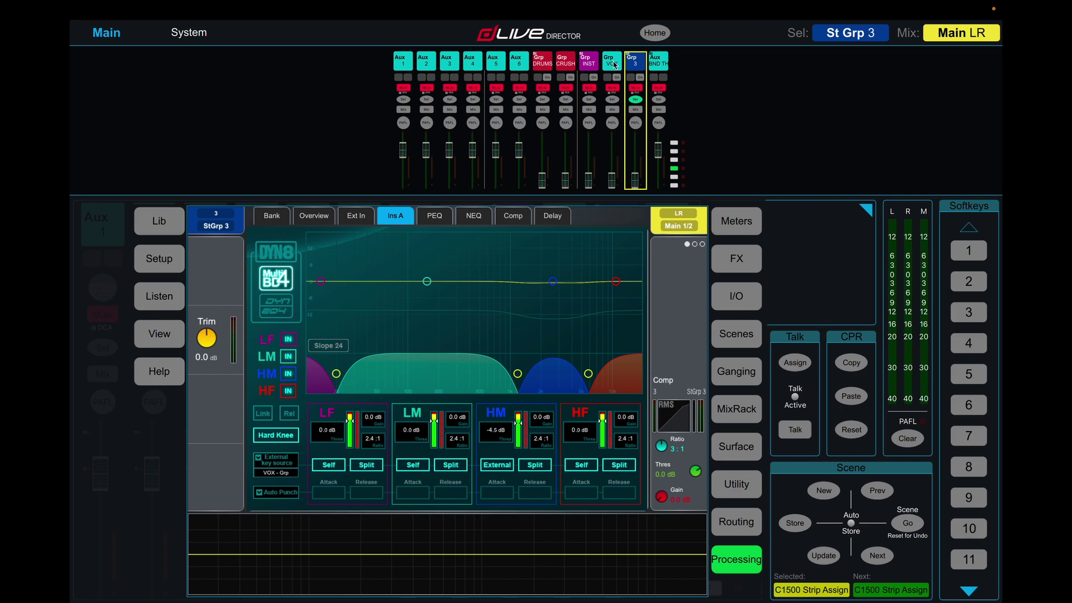
Unmute the BND THRU aux from the mixer strip view, then bring up Strip Assign
click(657, 62)
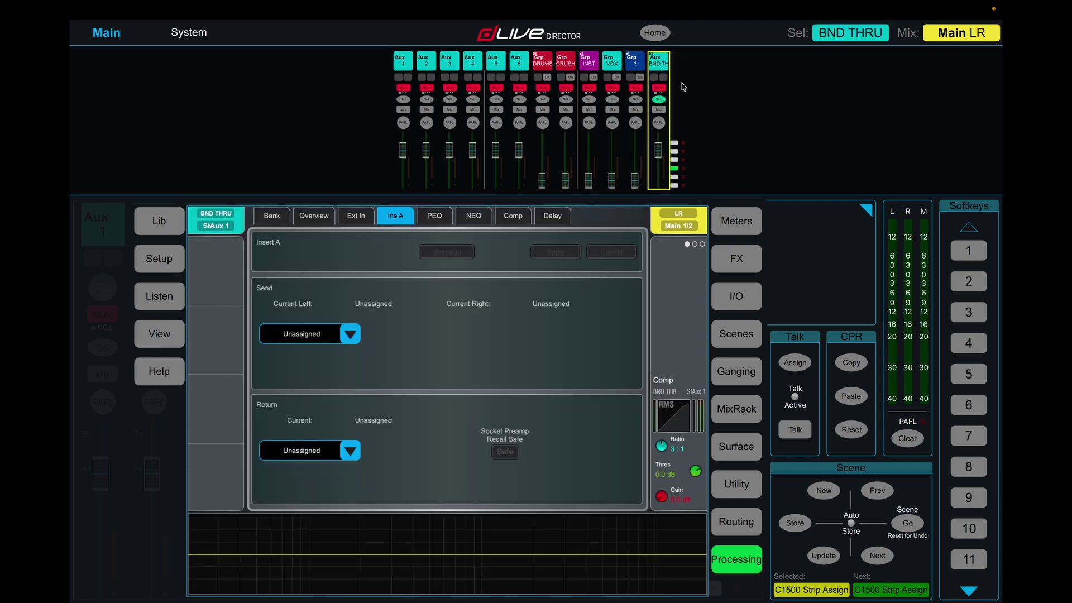
click(779, 236)
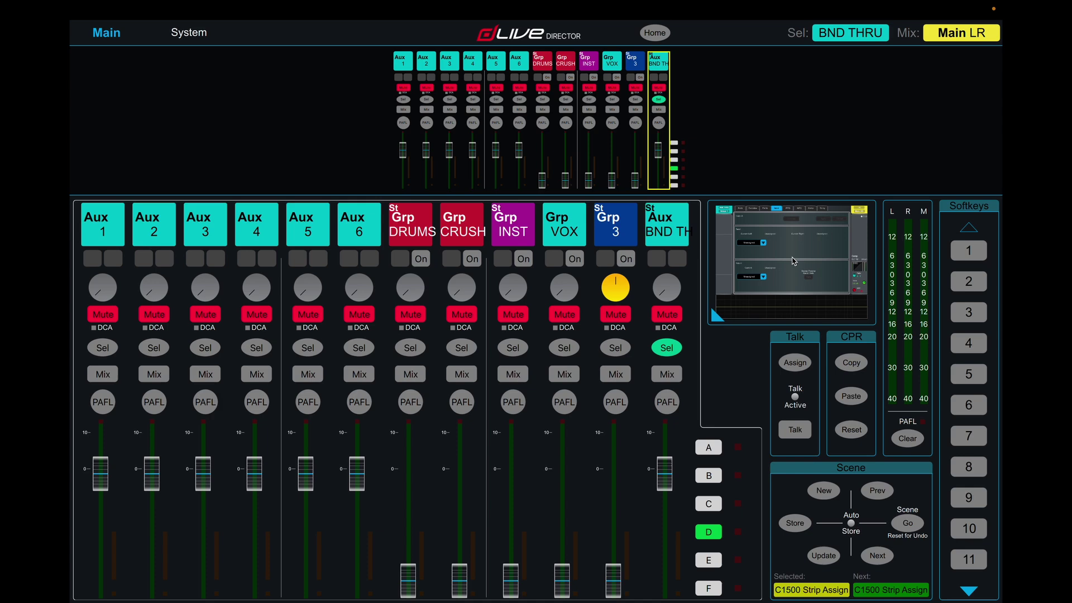
click(668, 313)
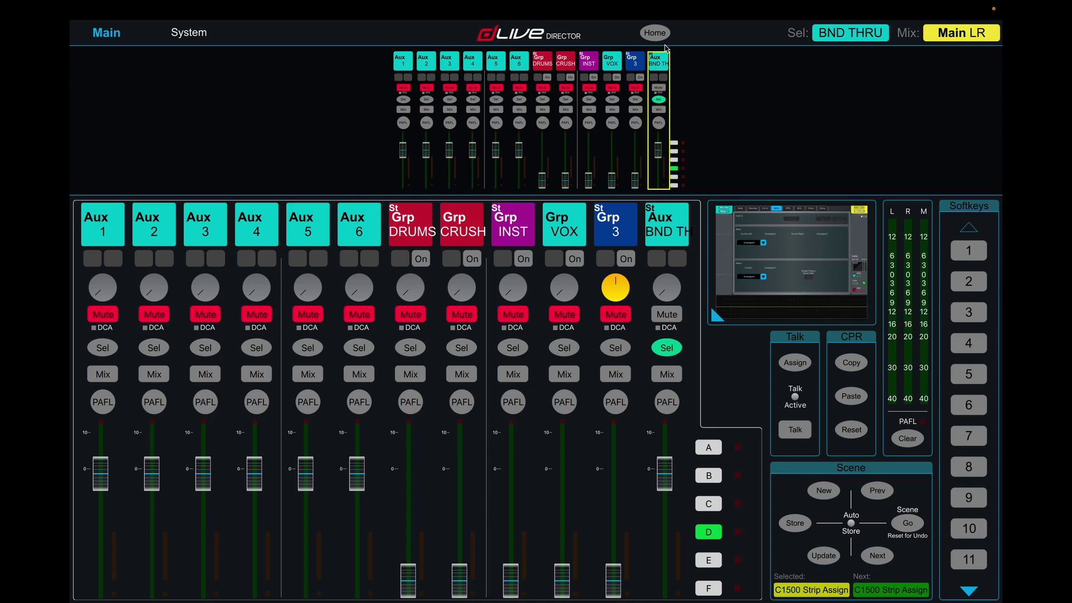
click(820, 280)
click(733, 446)
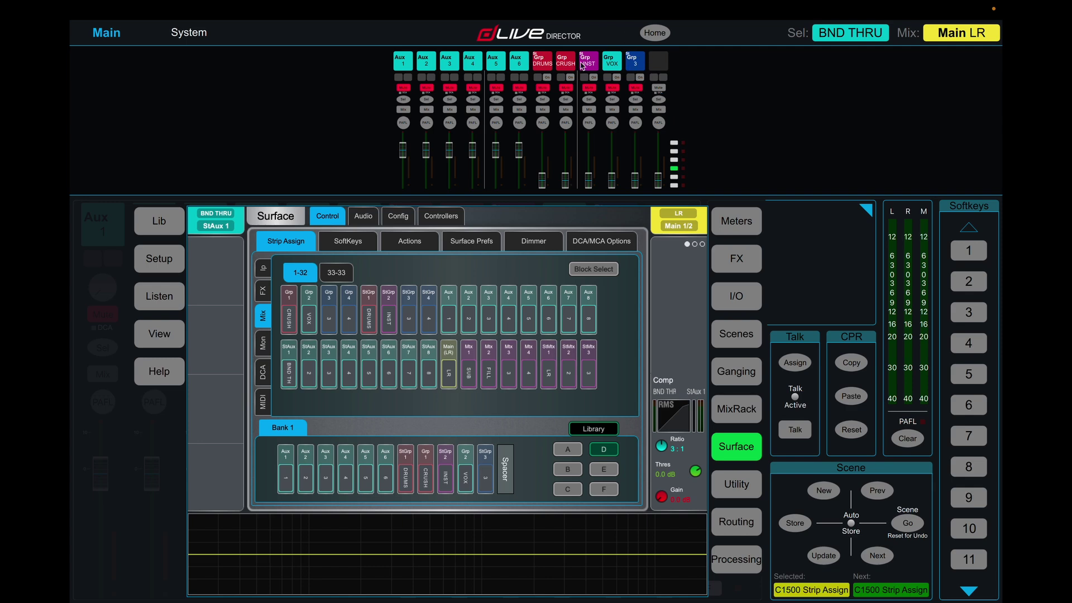
Rename stereo group 3 to BAND
click(636, 99)
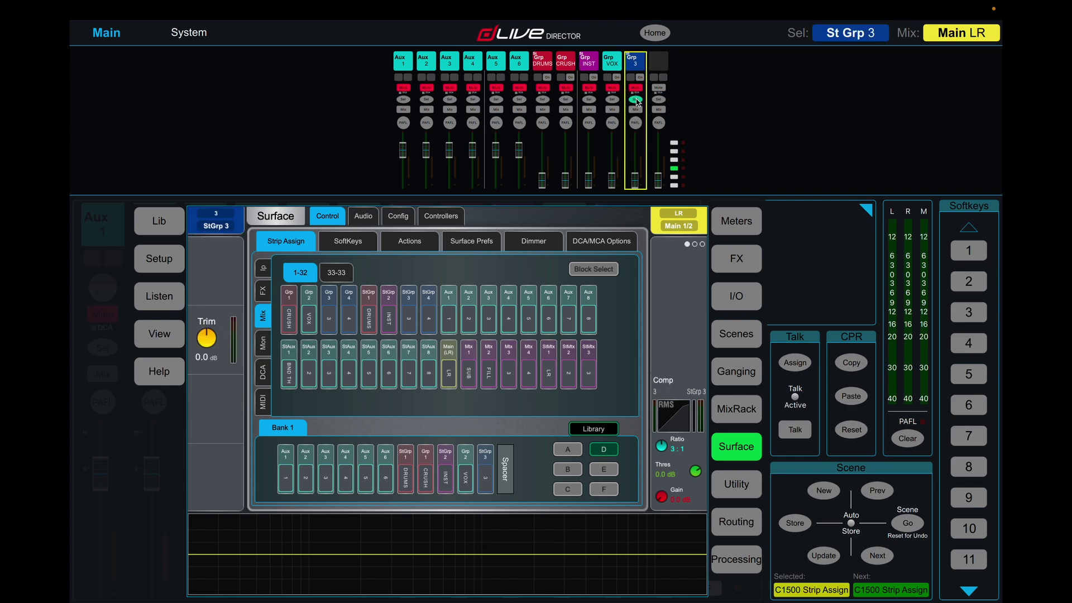
click(223, 208)
text(BAND)
key(Return)
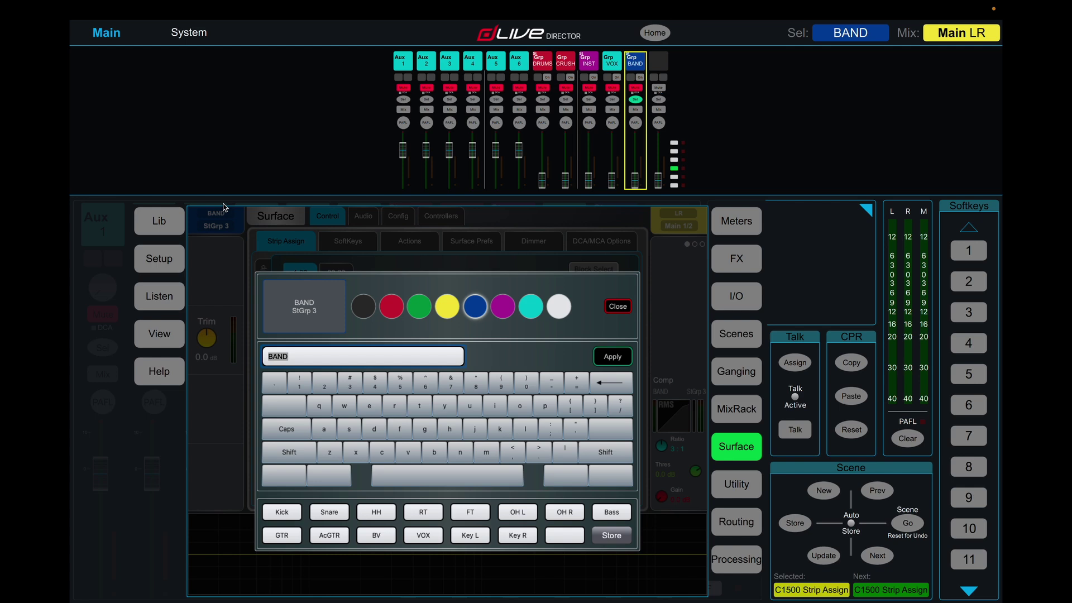
click(618, 306)
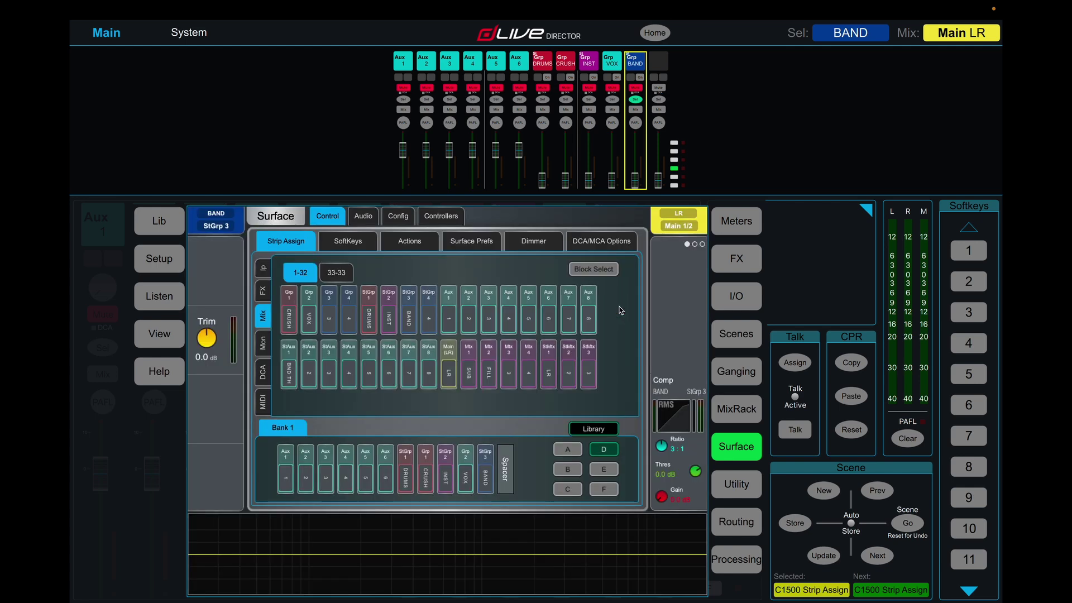
Close the surface page and show the groups and aux layer on the faders
click(568, 450)
click(833, 284)
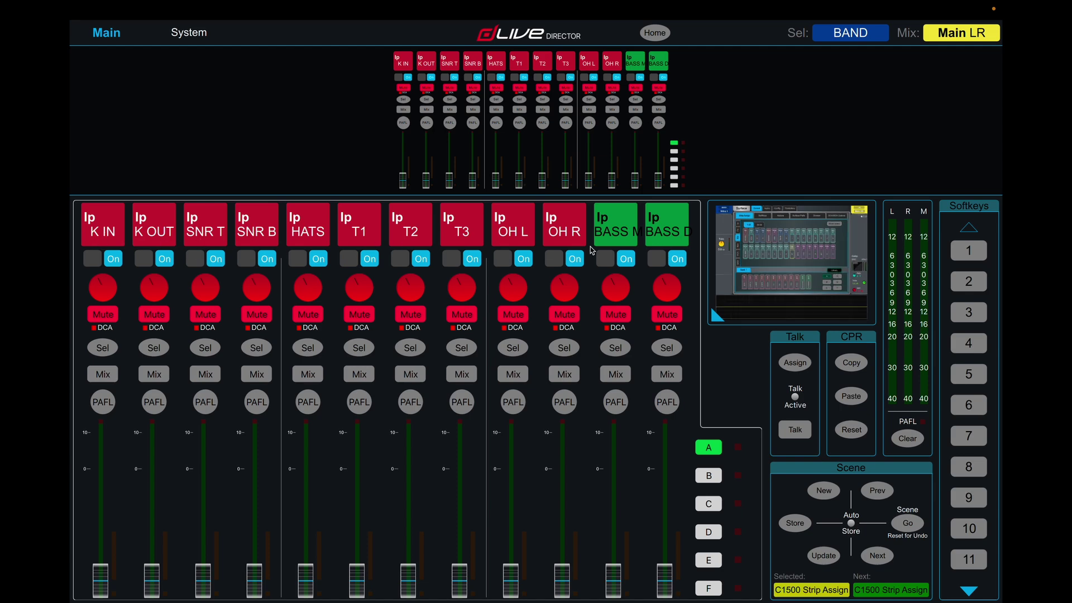
click(709, 531)
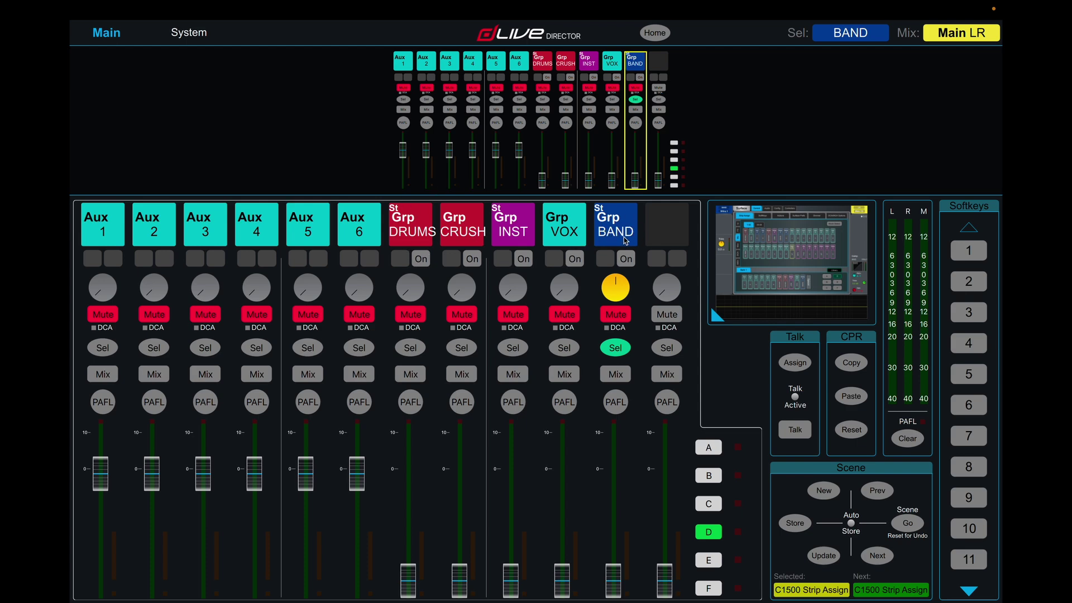
Select the Main LR mix and display its compressor settings (3:1 ratio, 0.0 dB threshold)
click(718, 589)
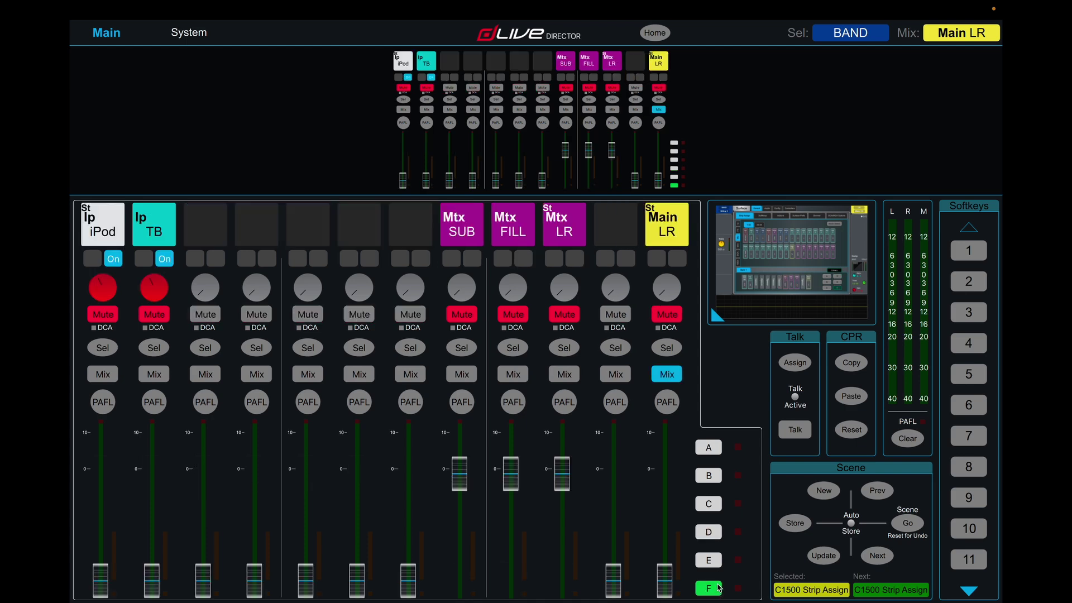
click(670, 349)
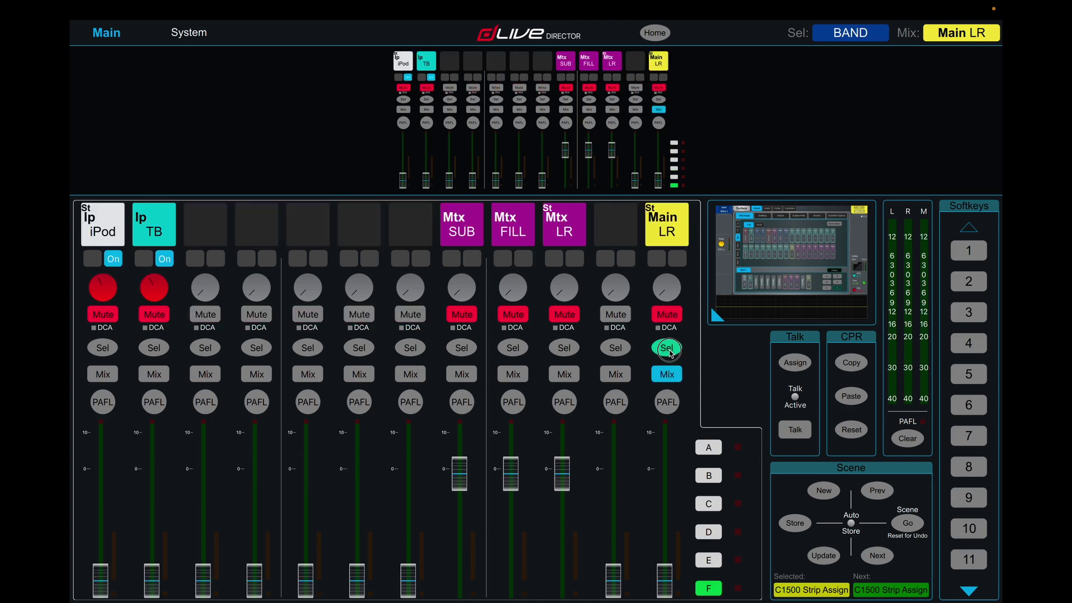
click(793, 268)
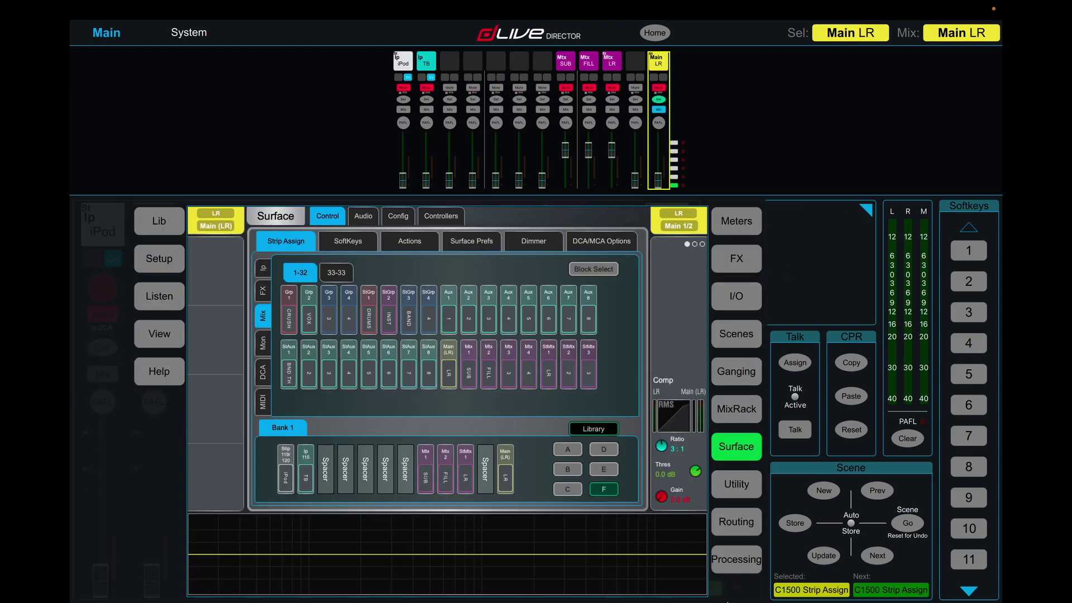
click(735, 576)
click(520, 221)
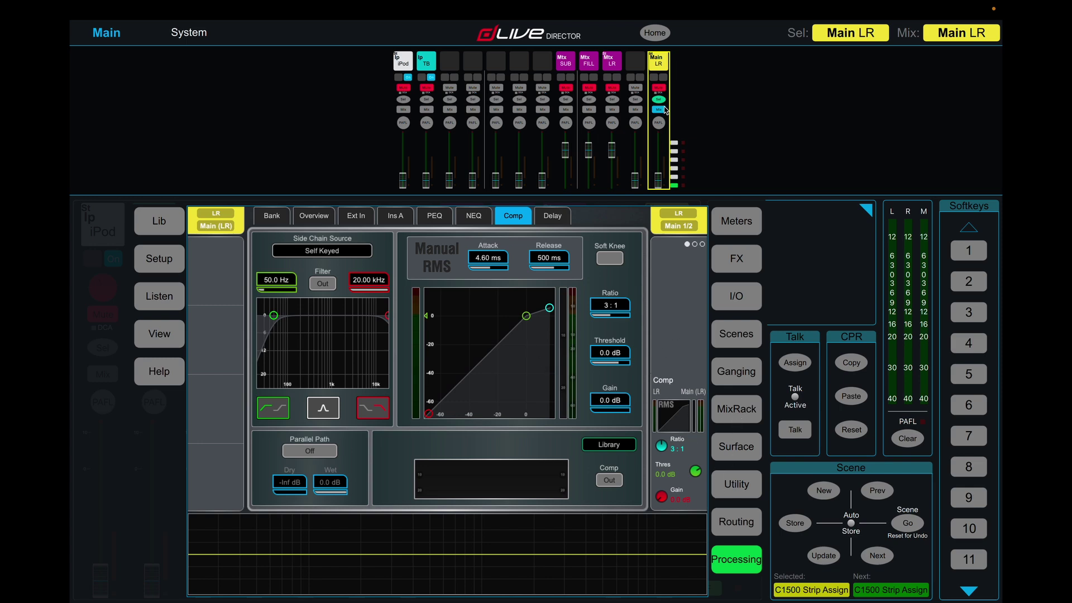
Show the Main LR input routing and unroute K IN, K OUT, SNR T, SNR B, HATS, T1 and T2
click(659, 65)
click(660, 65)
click(736, 521)
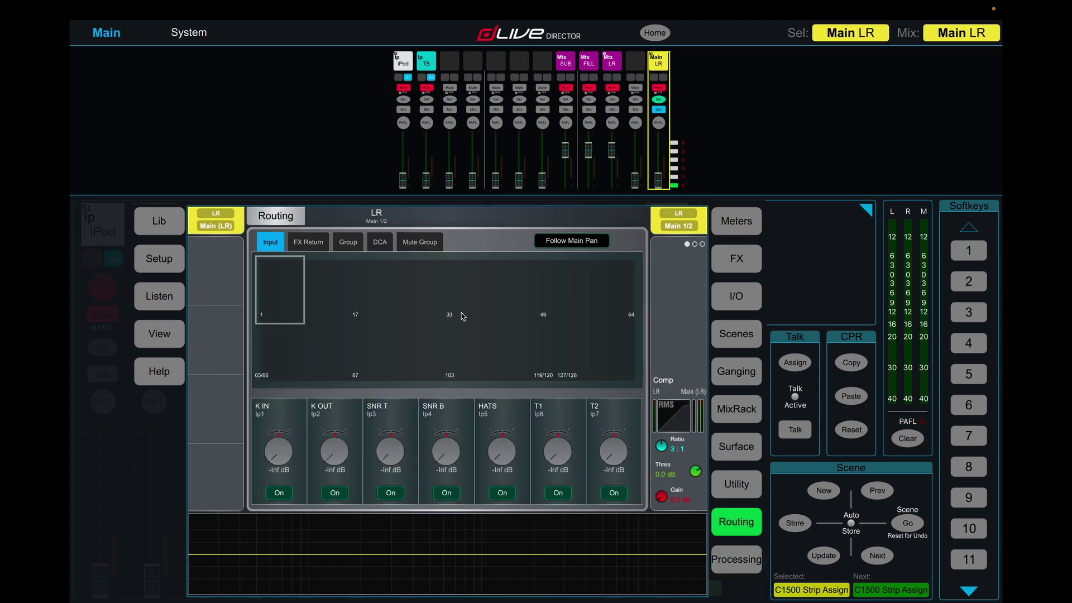
click(280, 492)
click(334, 494)
click(391, 494)
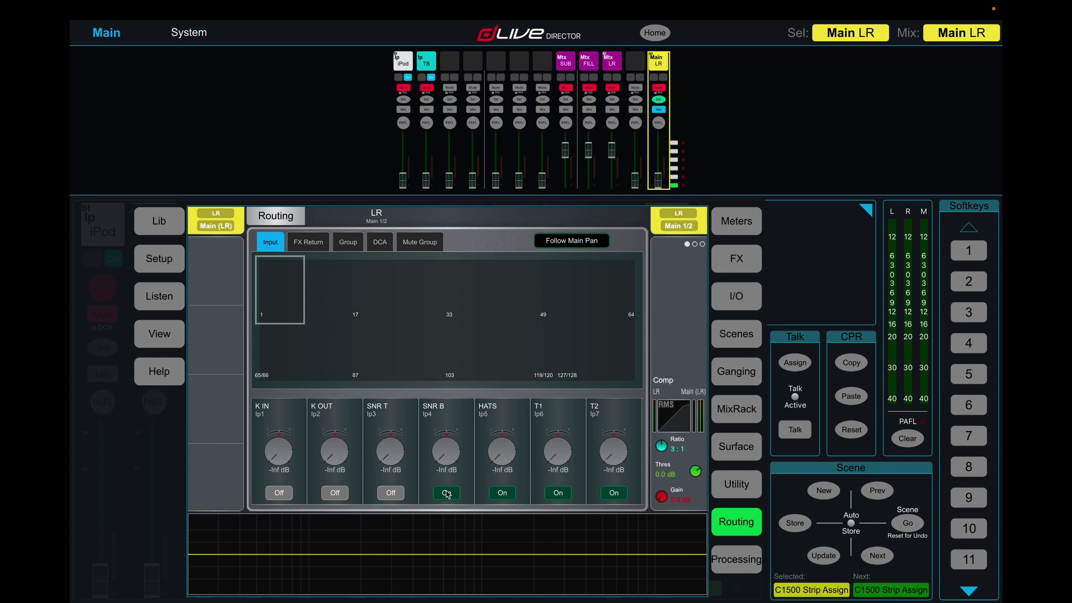
click(448, 494)
click(502, 492)
click(560, 494)
click(613, 492)
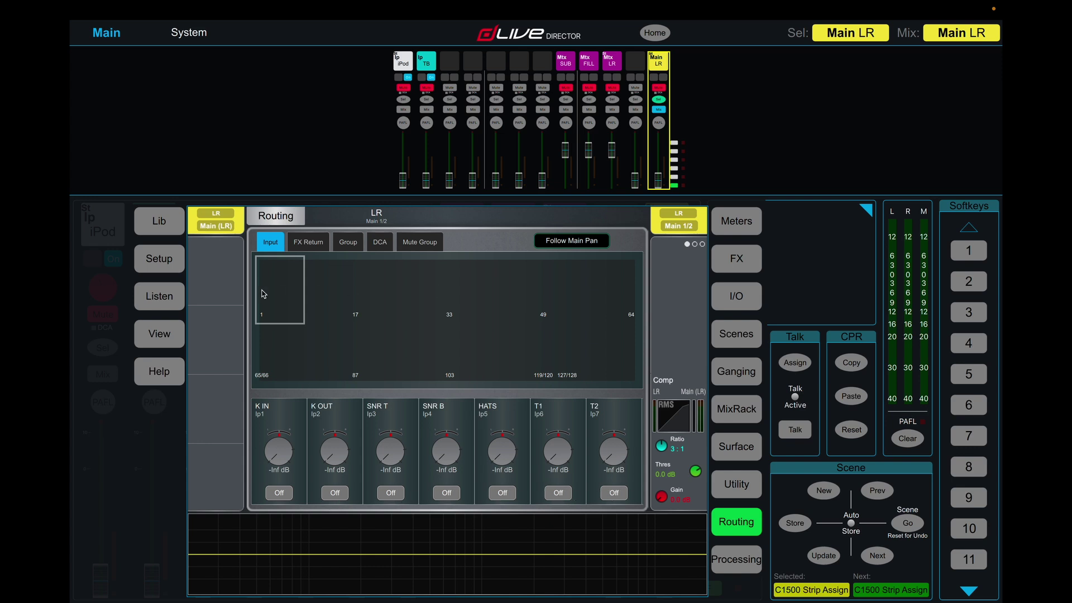
Unroute T3, OH L, OH R, BASS MIC and BASS DI from Main LR
drag(265, 293, 296, 294)
click(371, 493)
click(426, 494)
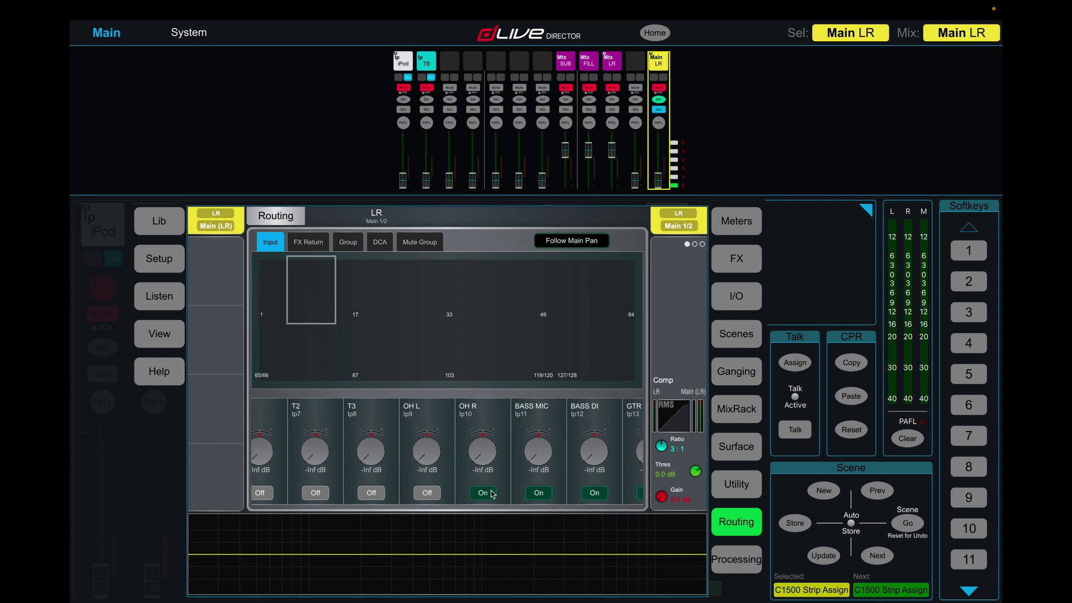
click(482, 493)
click(538, 493)
click(596, 494)
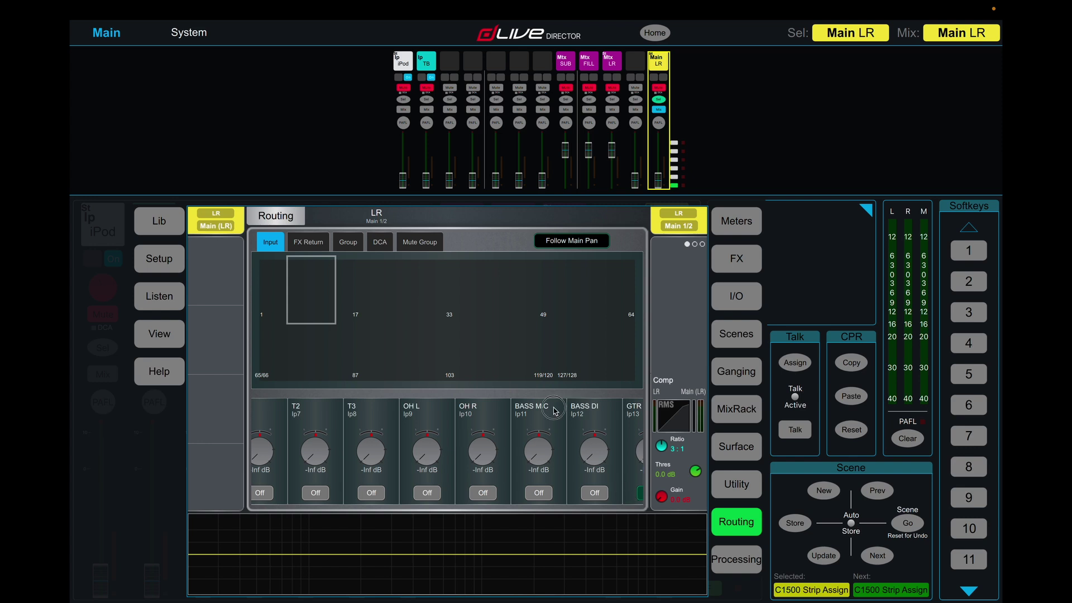
Unroute GTR 1 through GTR 4, DS 1 and DS 2 from Main LR
drag(553, 408, 195, 413)
drag(282, 415, 343, 412)
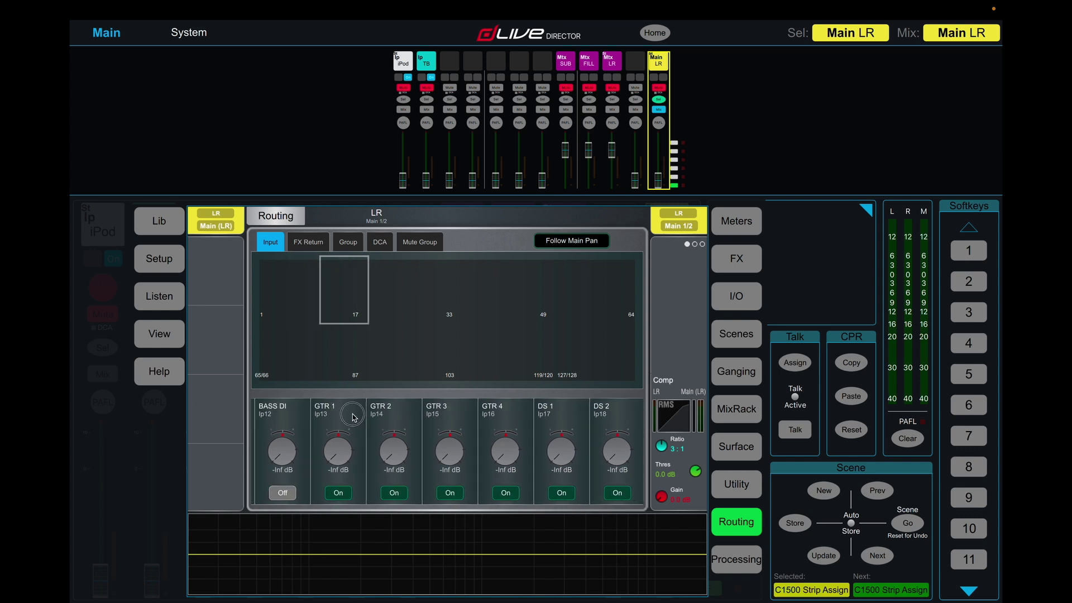
click(338, 493)
click(394, 493)
click(450, 494)
click(515, 495)
click(561, 493)
click(618, 493)
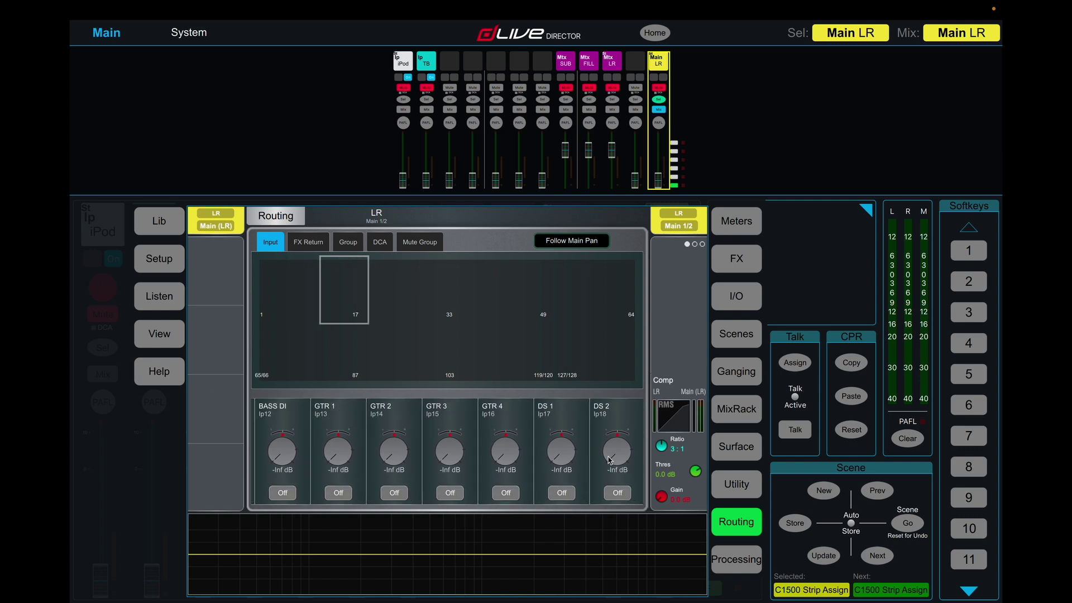
Unroute DS 3, DS 4, US 1 through US 4, V1 and V2 from Main LR
drag(614, 447, 371, 447)
click(429, 492)
click(485, 493)
click(541, 492)
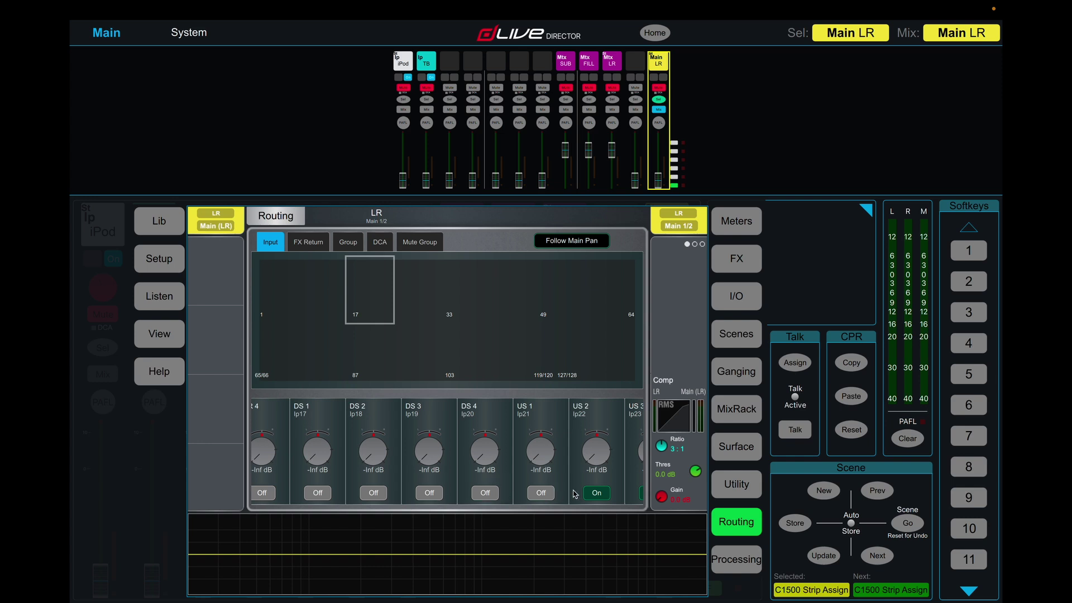
click(597, 493)
drag(582, 403, 380, 414)
click(464, 493)
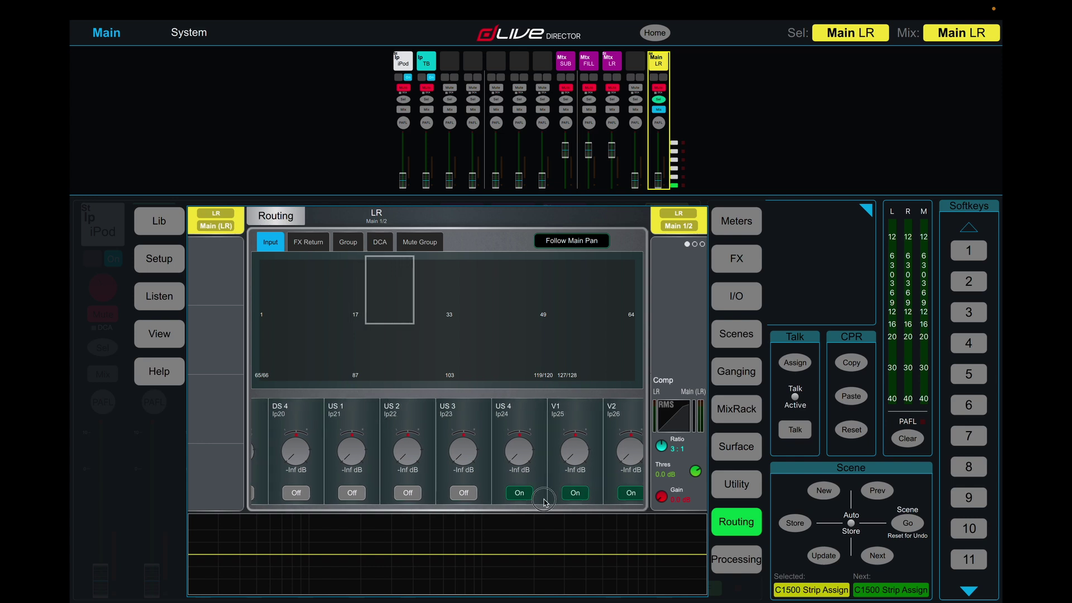
click(519, 493)
click(576, 492)
click(617, 497)
Unroute V3 through V6 and VM1 through VM6 from Main LR
drag(574, 428, 212, 430)
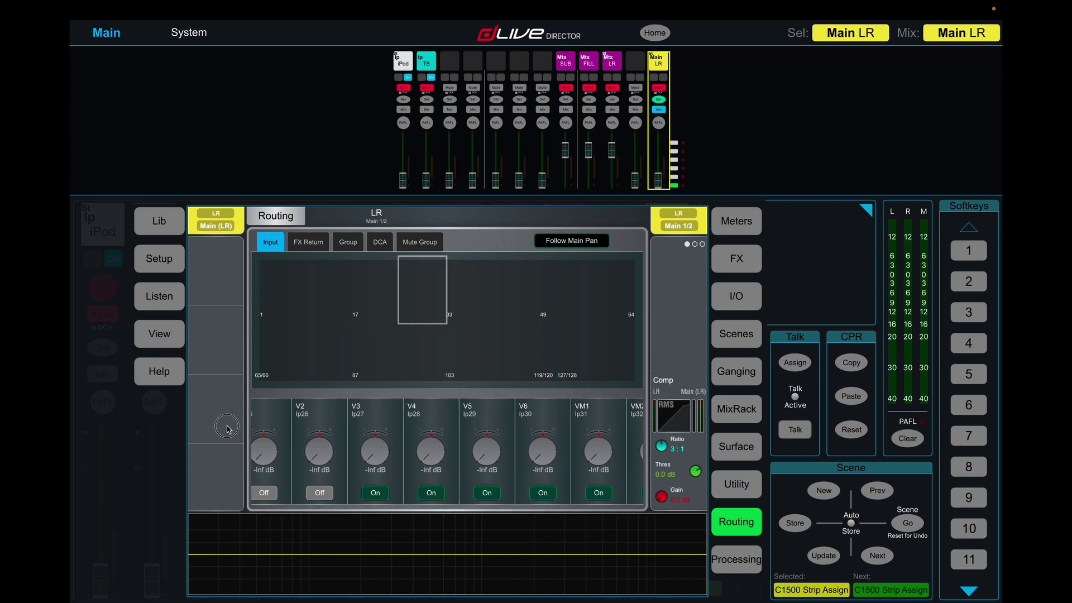
click(326, 491)
click(380, 493)
click(436, 492)
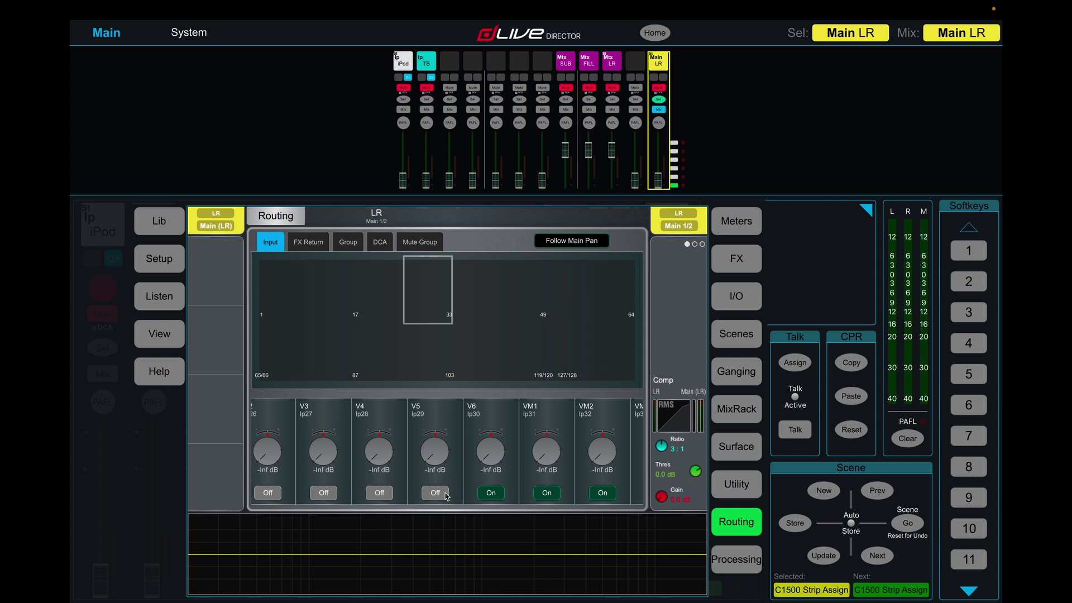
click(491, 492)
click(547, 494)
click(602, 493)
drag(585, 430, 291, 429)
click(380, 493)
click(434, 492)
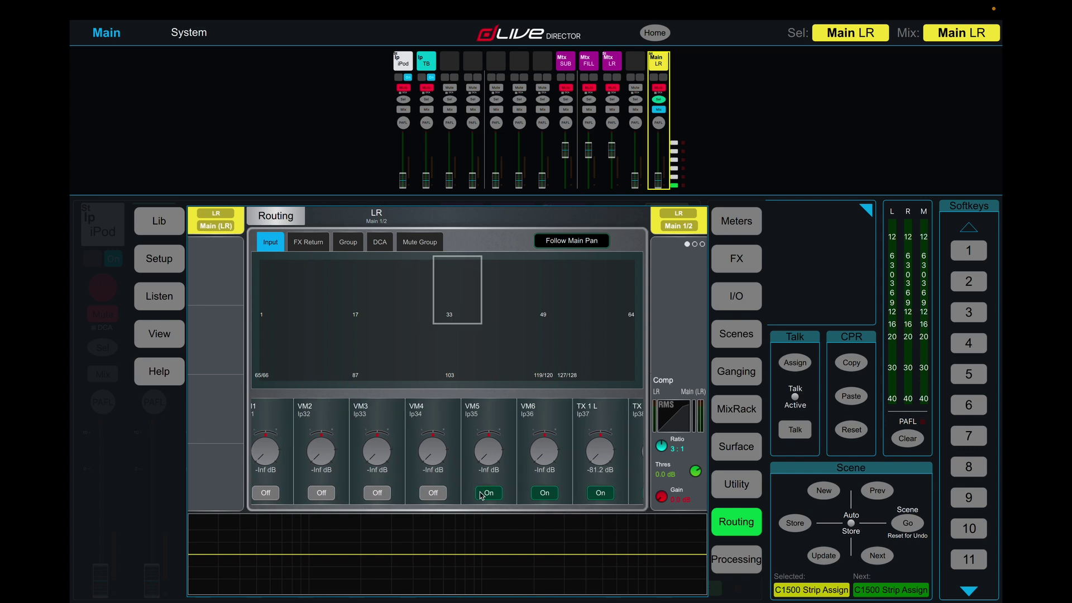
click(489, 492)
click(545, 492)
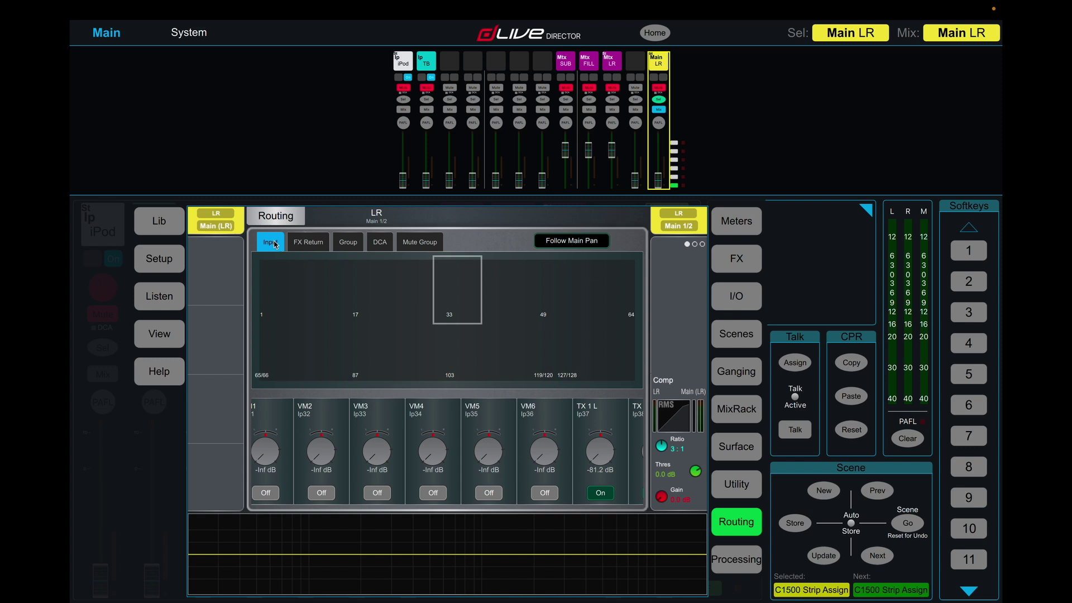
In group routing, turn Main LR on for VOX and BAND, leaving CRUSH, DRUMS and INST off
click(346, 244)
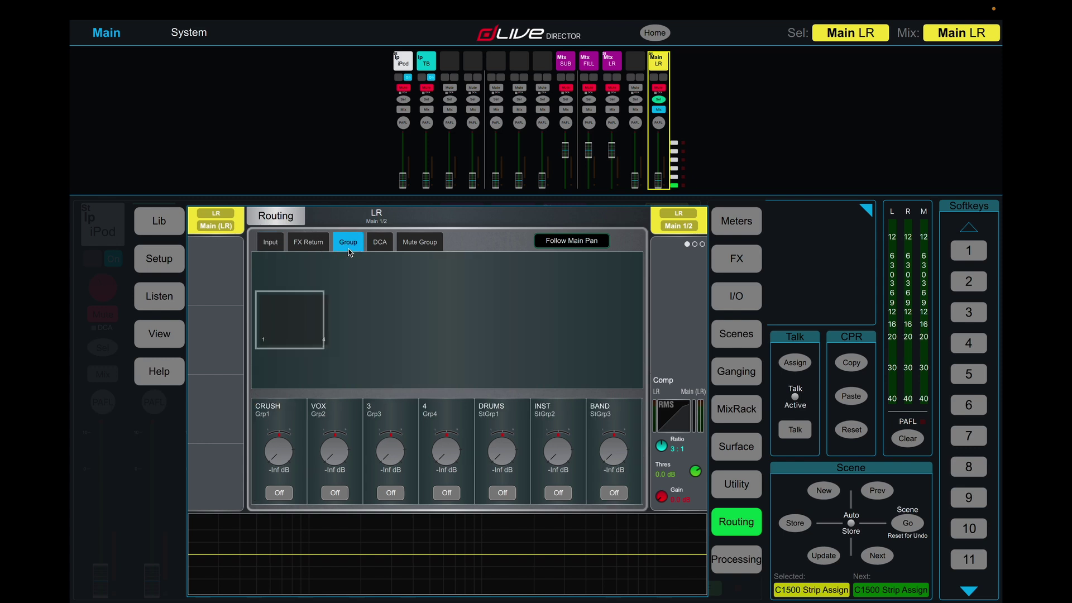
click(279, 495)
click(291, 495)
click(335, 496)
click(282, 497)
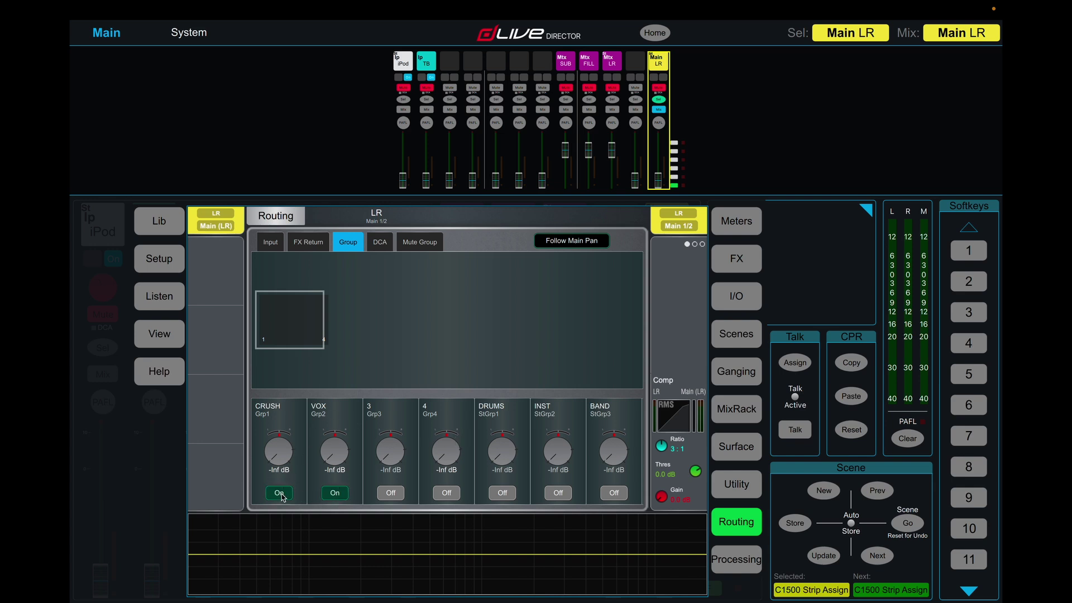
click(503, 494)
click(557, 495)
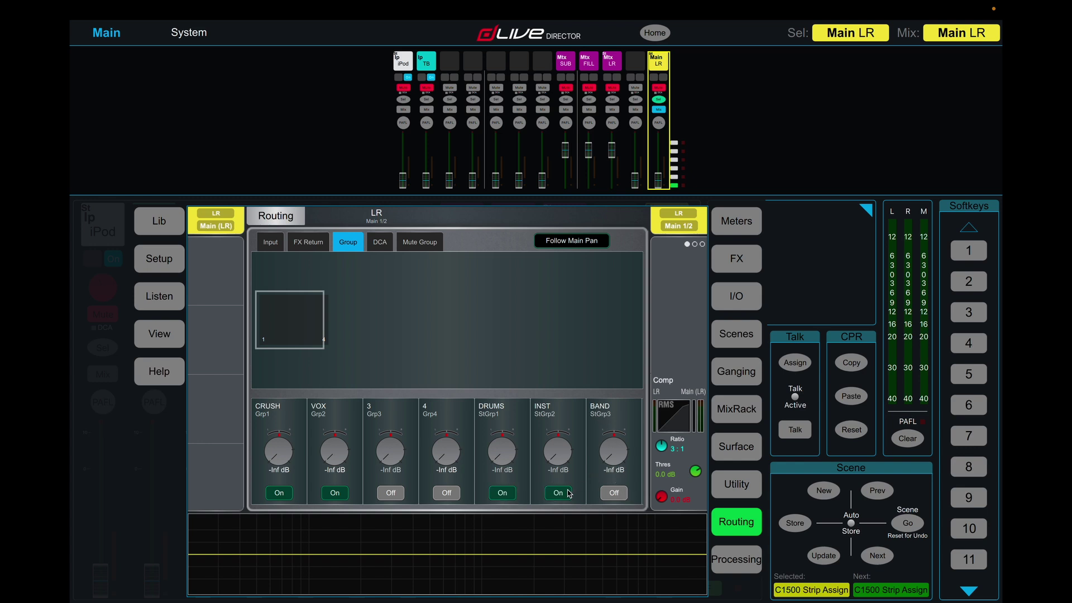
click(552, 494)
click(512, 495)
click(279, 493)
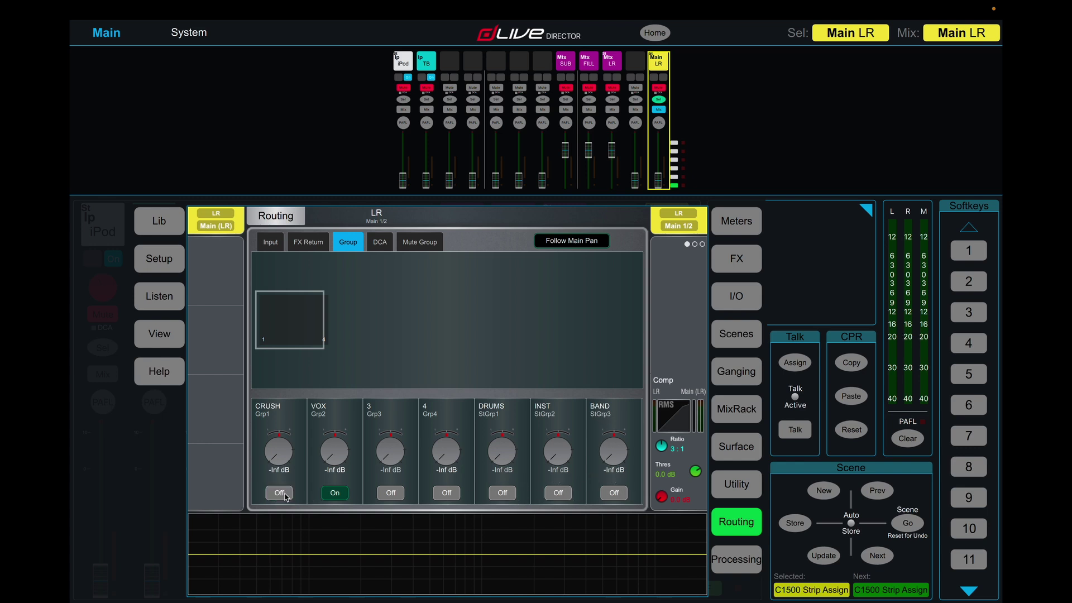
click(616, 493)
Return to the channel-strip view and bring up the Aux and group master layer, leaving INST unchanged
click(831, 269)
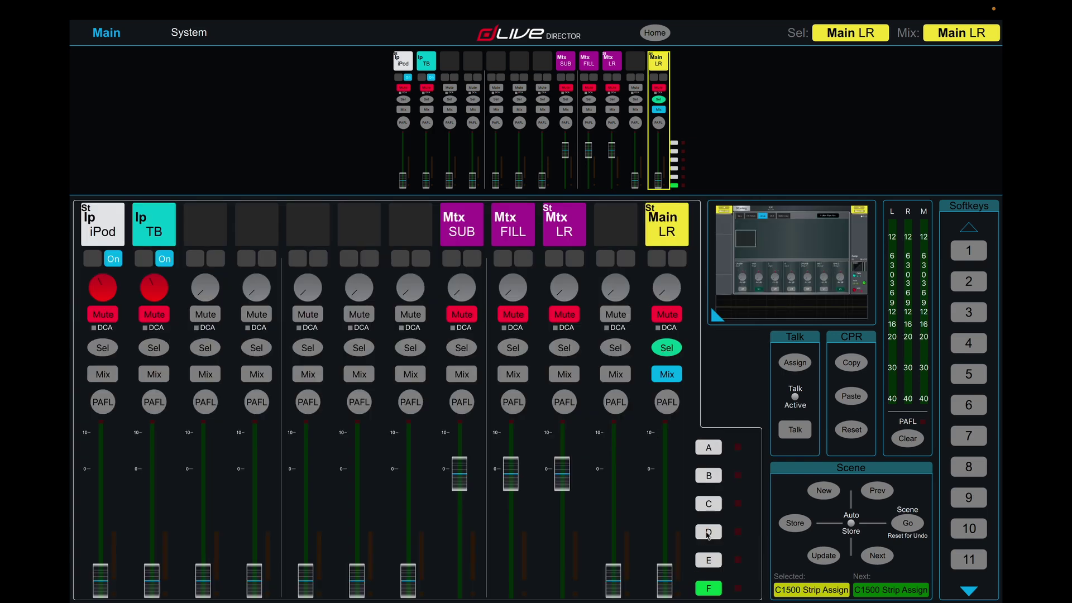
click(716, 506)
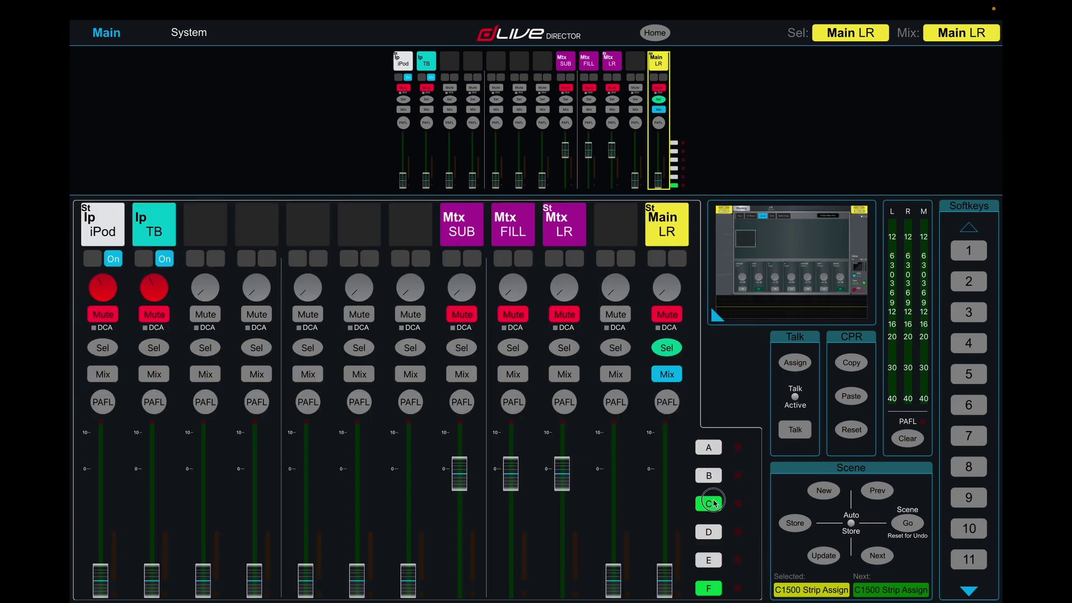
click(715, 536)
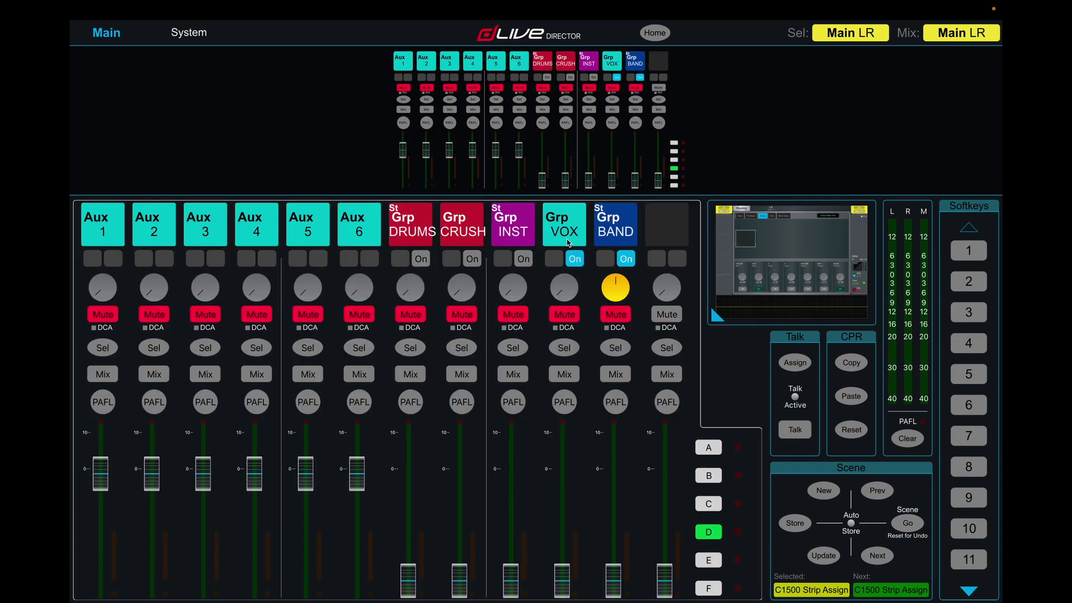
click(525, 260)
click(526, 261)
Step through the drum/bass, GTR/DS/US and V/VM layers, ending on the Aux and group masters
click(710, 447)
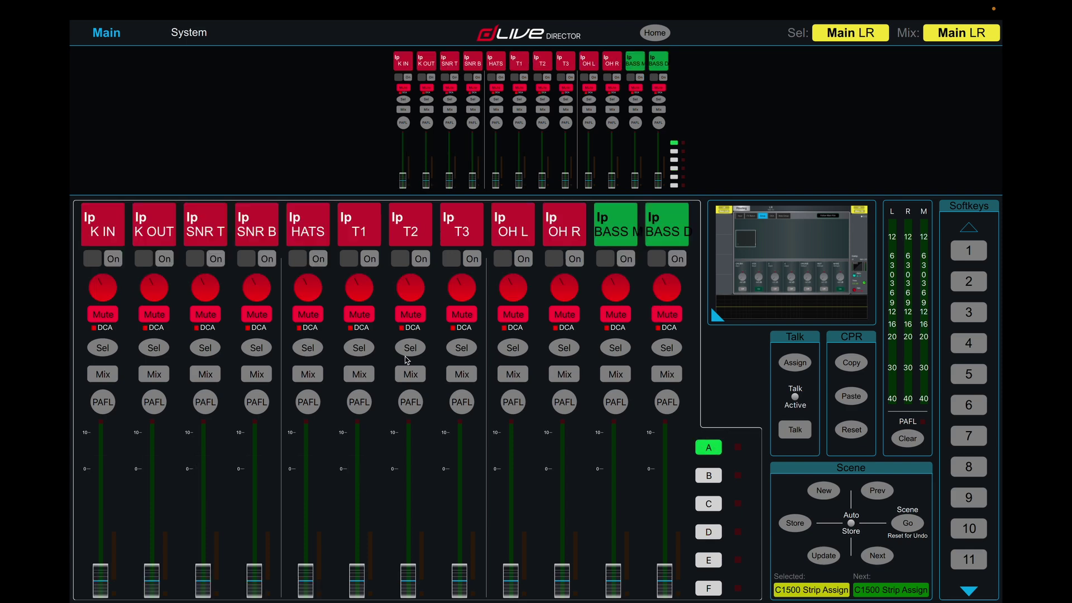
click(708, 475)
click(709, 448)
click(709, 477)
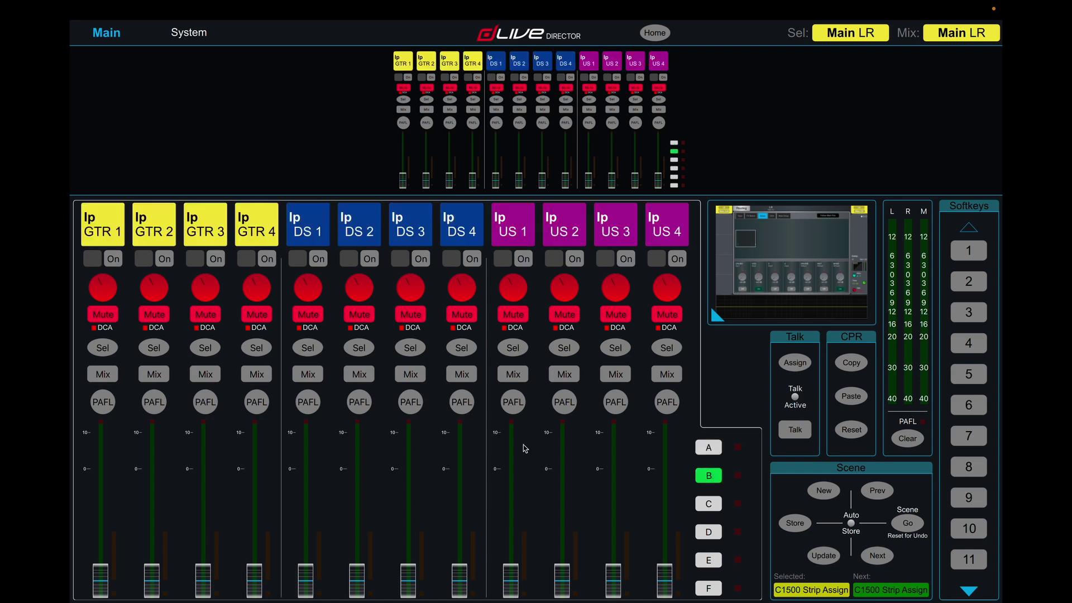
click(705, 503)
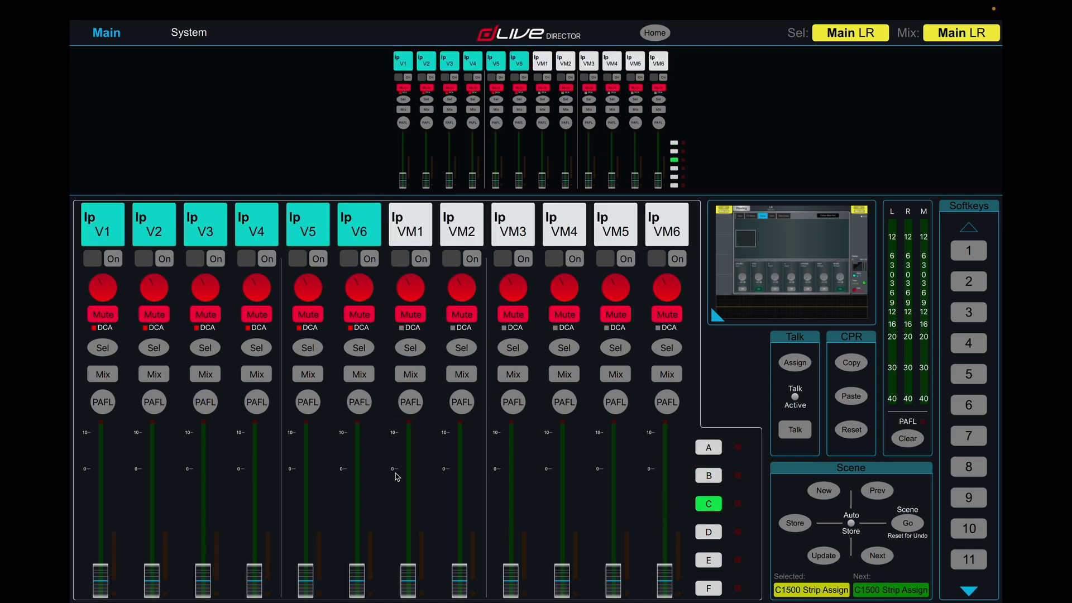
click(708, 534)
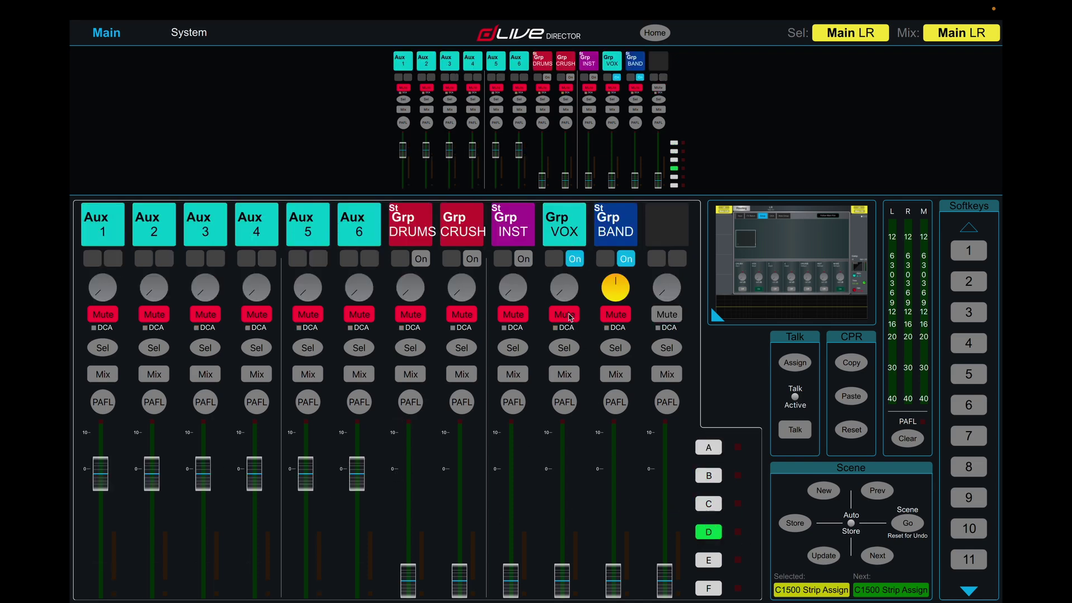